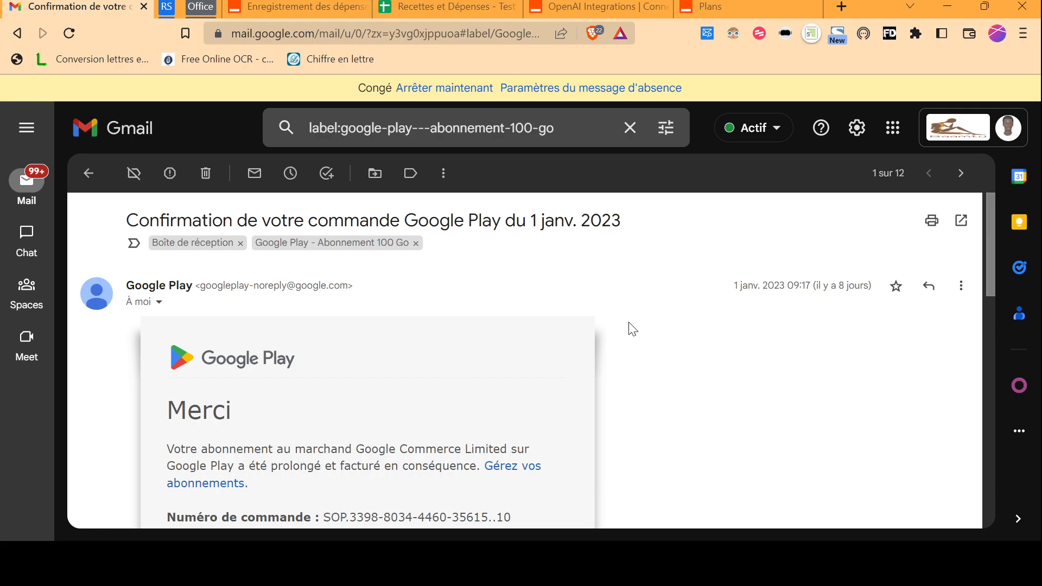
# Check the columns of the Recettes et Dépenses - Test spreadsheet, and return to Gmail's list of Google Play - Abonnement 100 Go emails
pyautogui.click(428, 8)
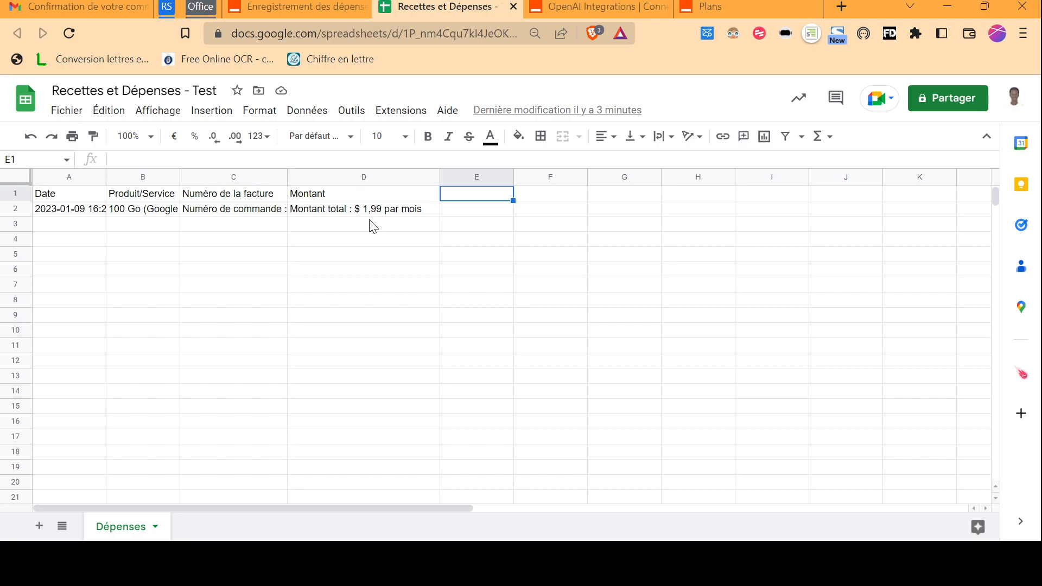
pyautogui.click(4, 5)
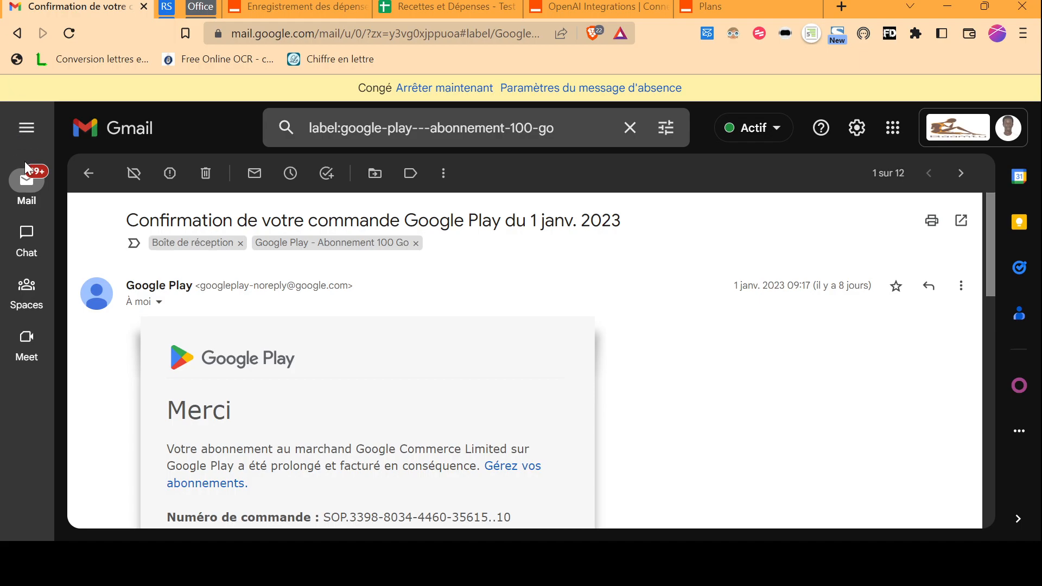
pyautogui.moveTo(24, 161)
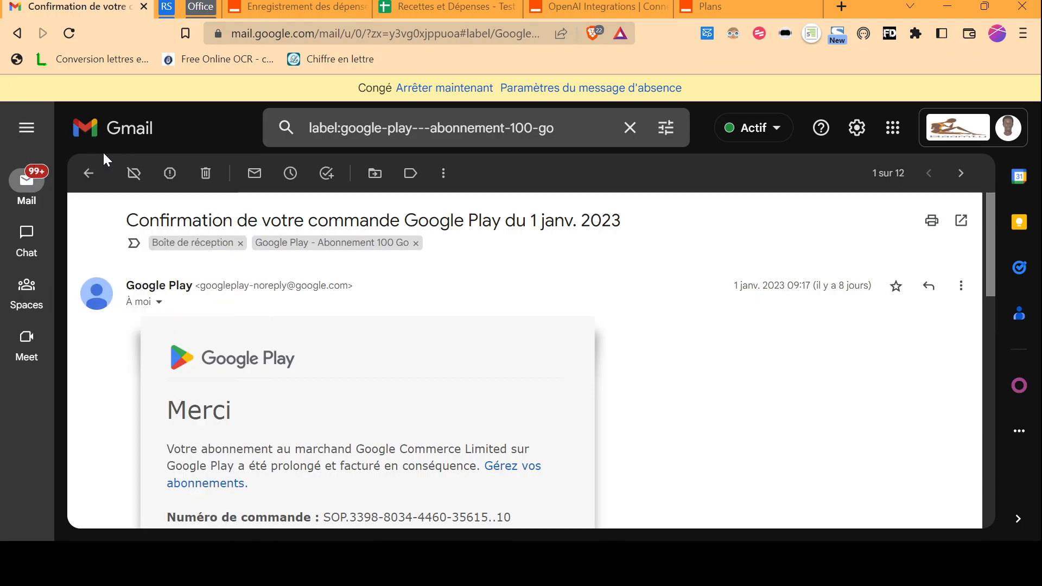
pyautogui.click(86, 173)
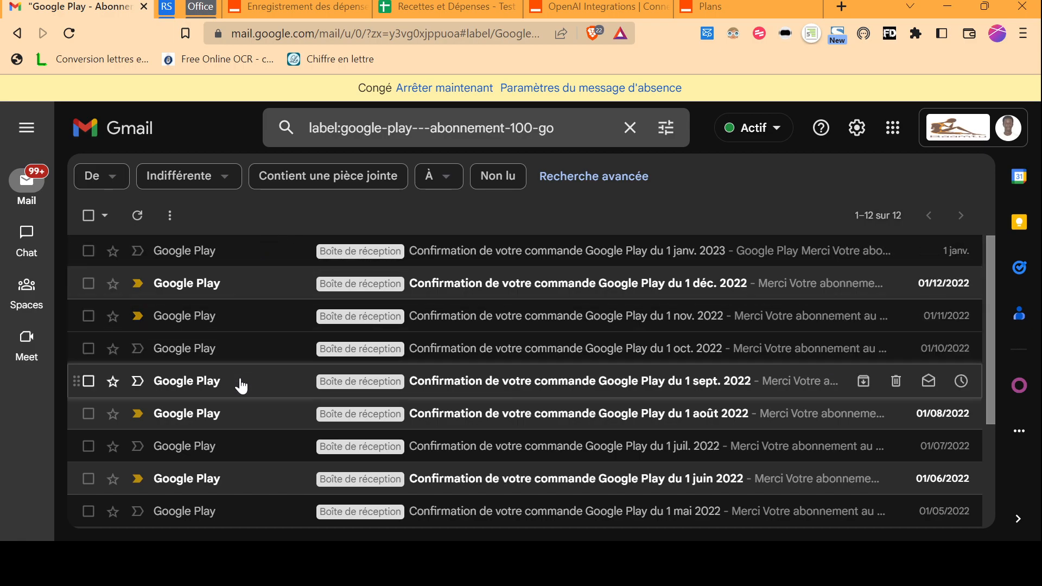
# Open the Google Play order confirmation of 1 janv. 2023 and examine its header details and order information
pyautogui.click(253, 257)
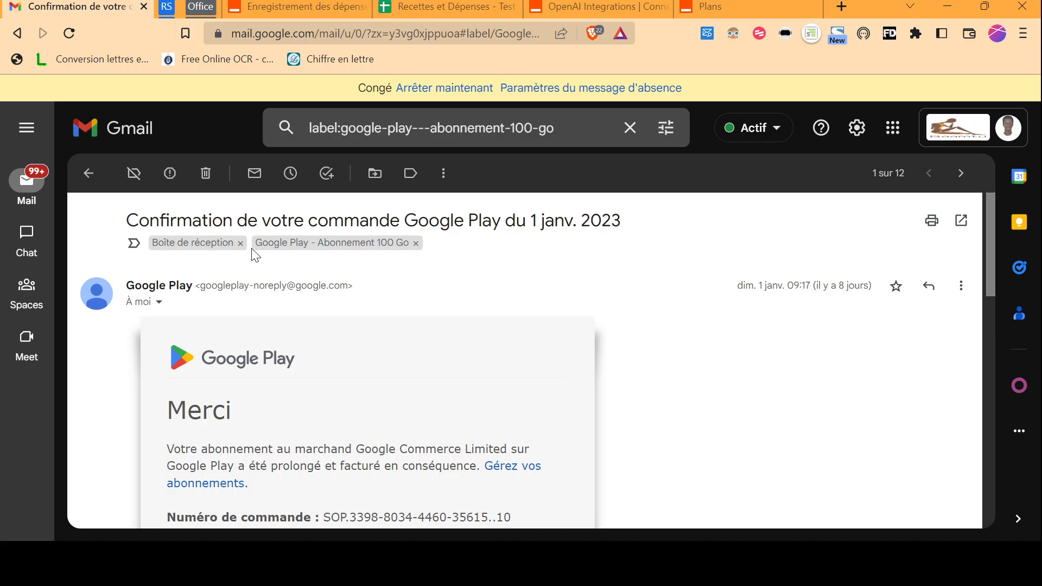
pyautogui.click(159, 302)
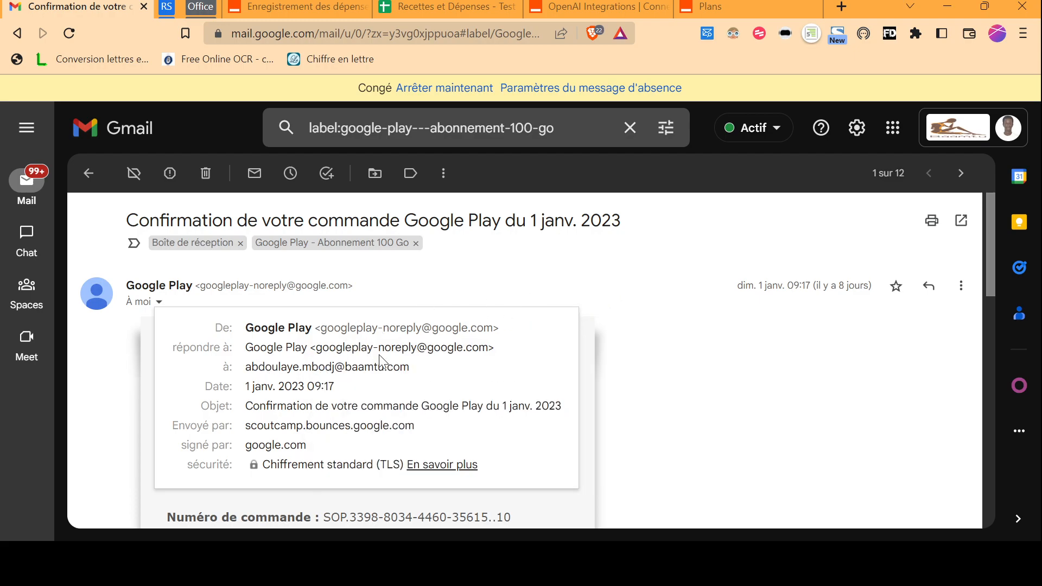
pyautogui.scroll(-1, 615, 278)
pyautogui.click(644, 311)
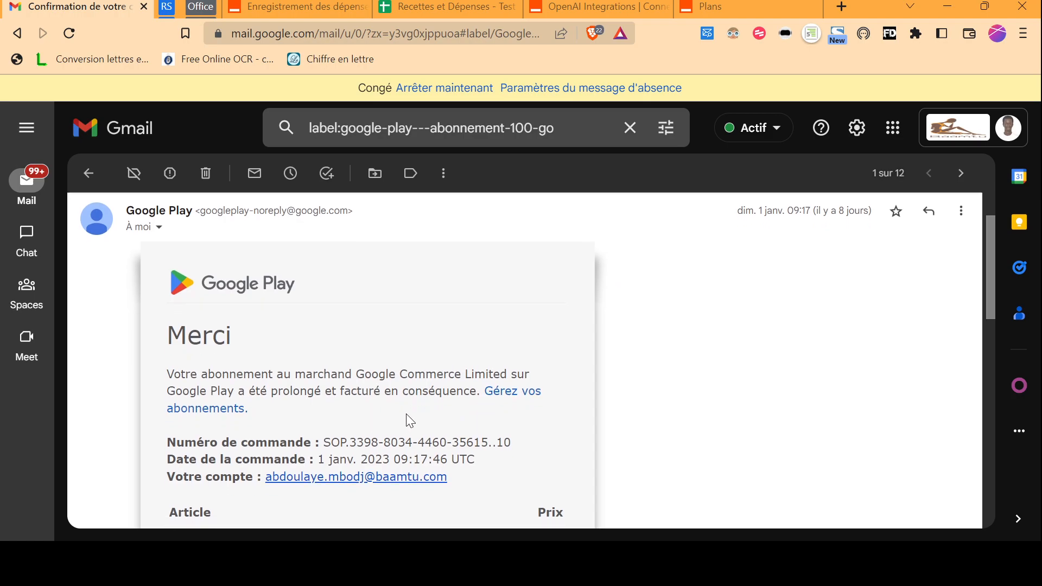
pyautogui.scroll(1, 406, 414)
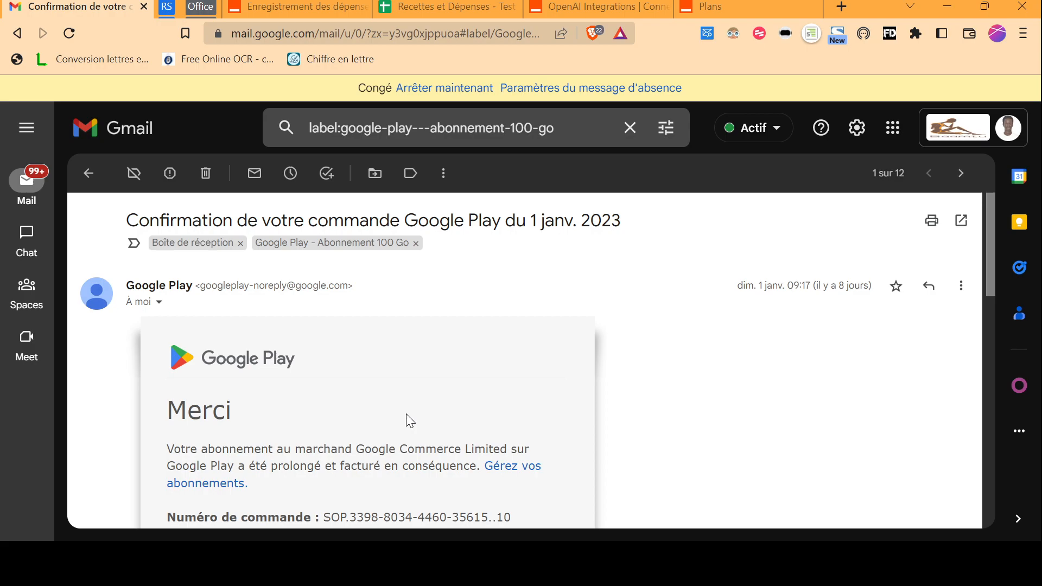
# Go back to the labelled email list, reopen the 1 janv. 2023 confirmation and inspect its sender and reply-to address
pyautogui.click(87, 173)
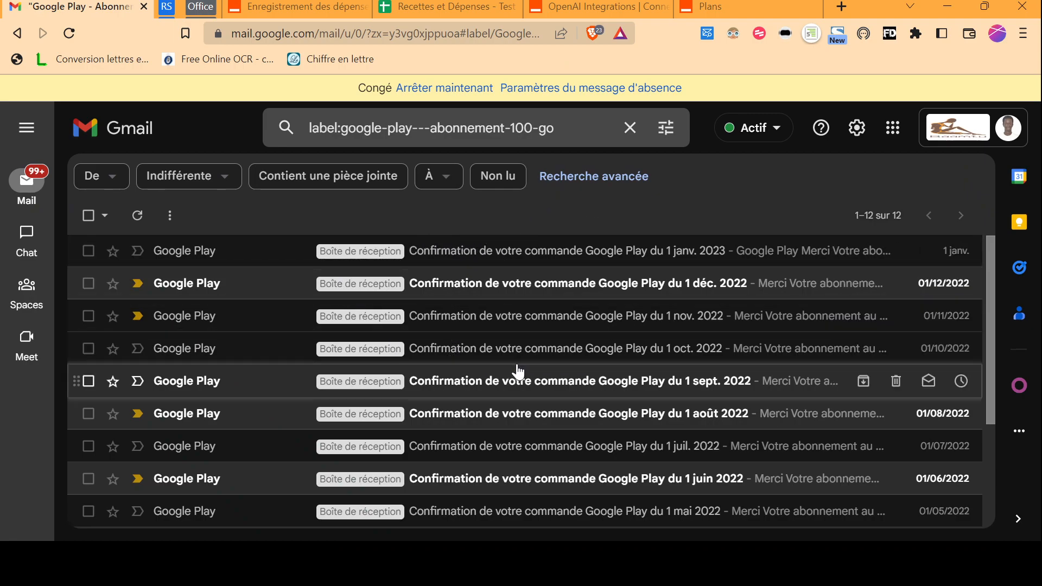
pyautogui.click(487, 251)
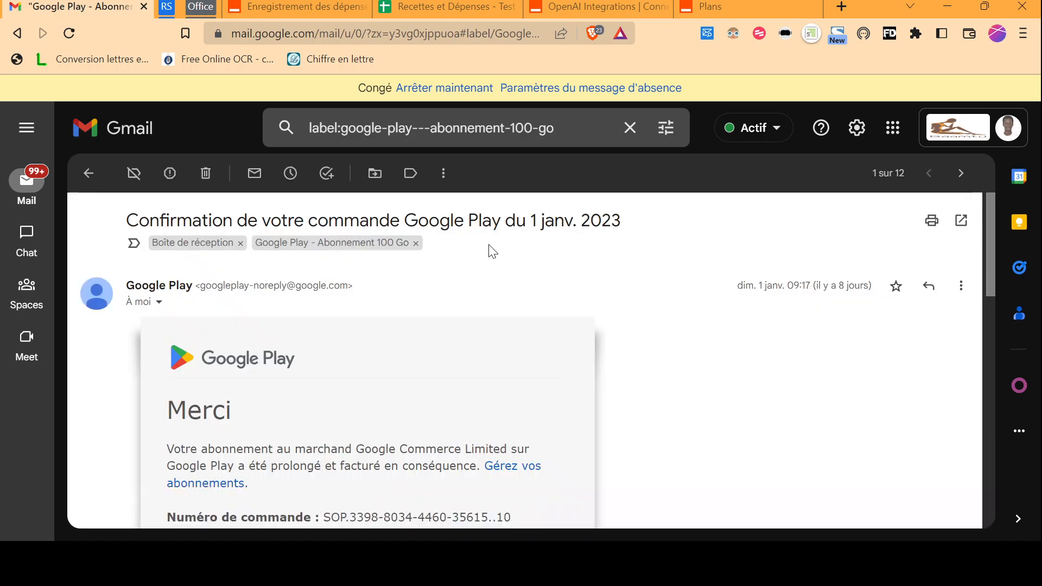
pyautogui.click(159, 303)
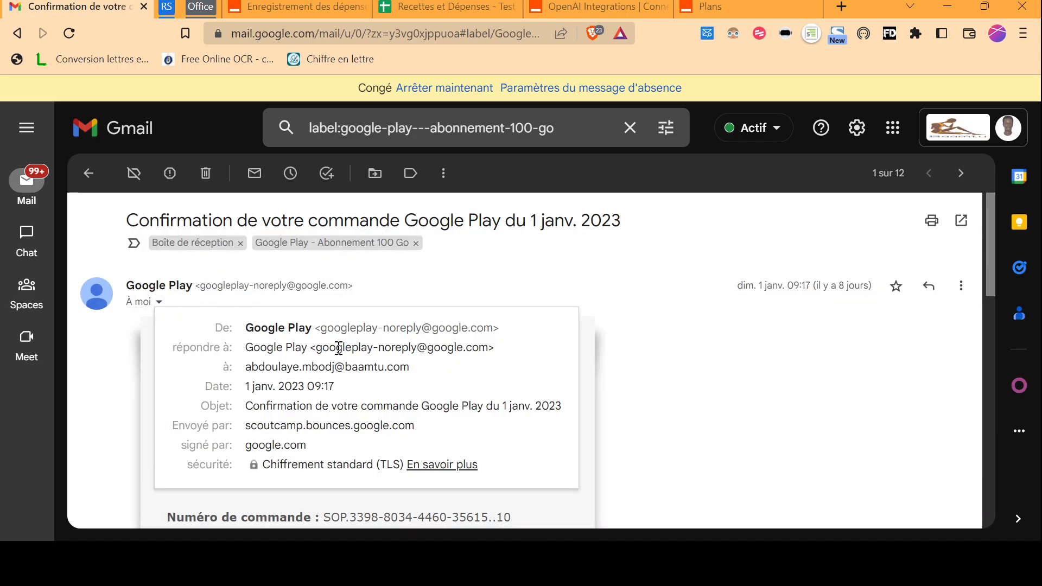
pyautogui.moveTo(407, 341)
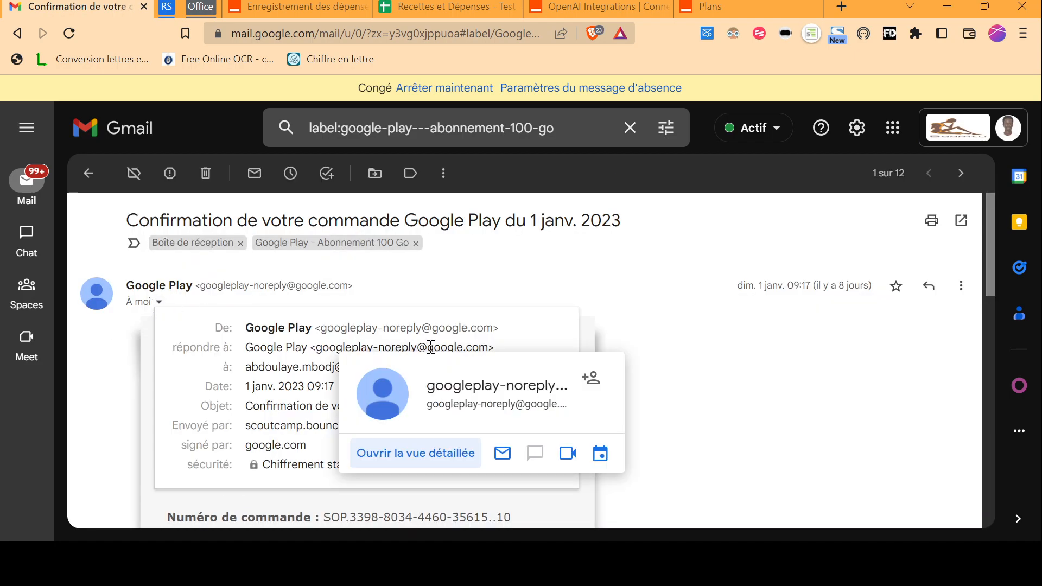
pyautogui.click(477, 130)
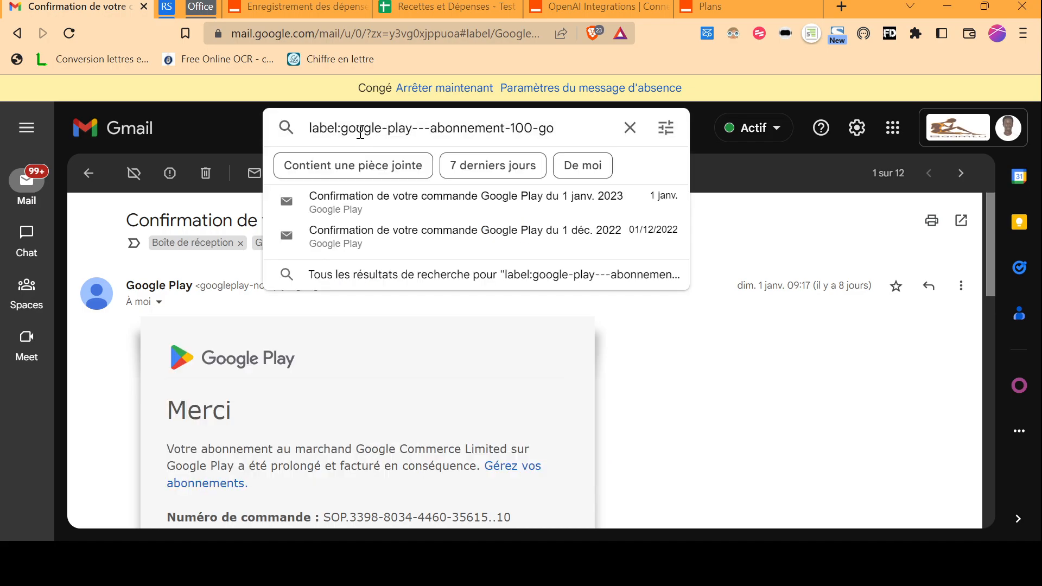
pyautogui.click(667, 130)
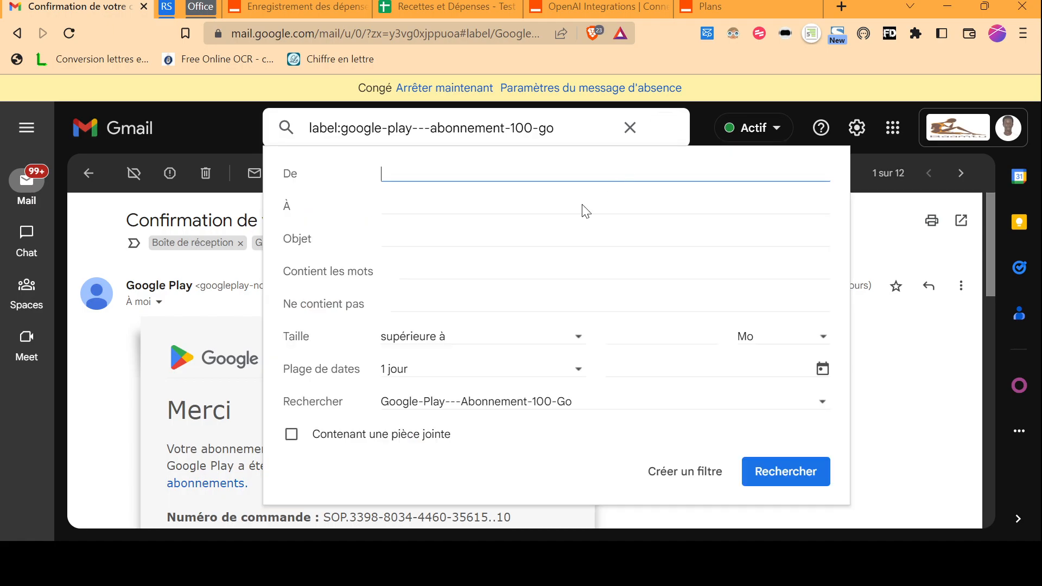
pyautogui.click(412, 175)
pyautogui.write('googleplay-')
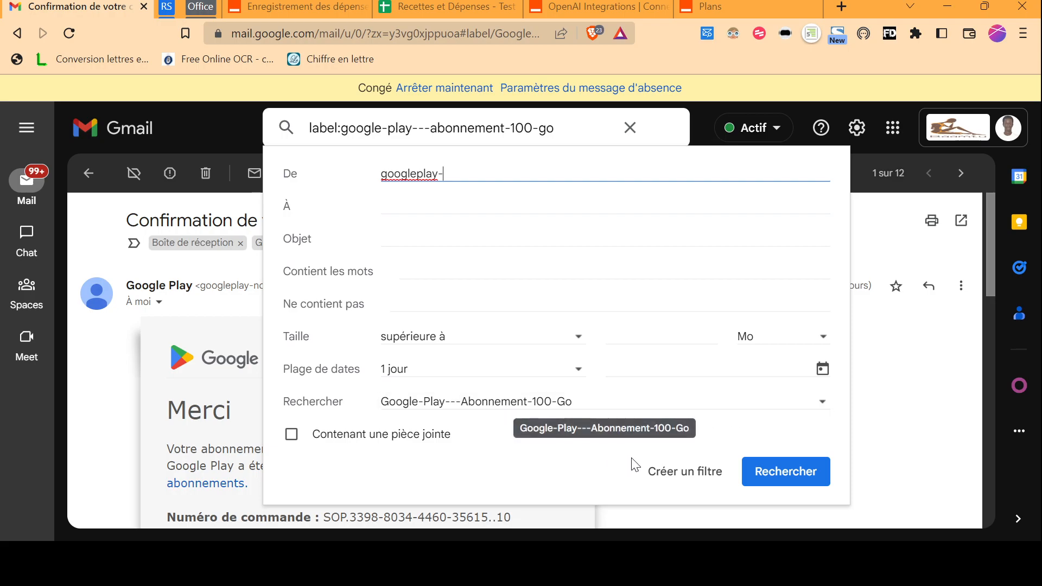
pyautogui.click(675, 472)
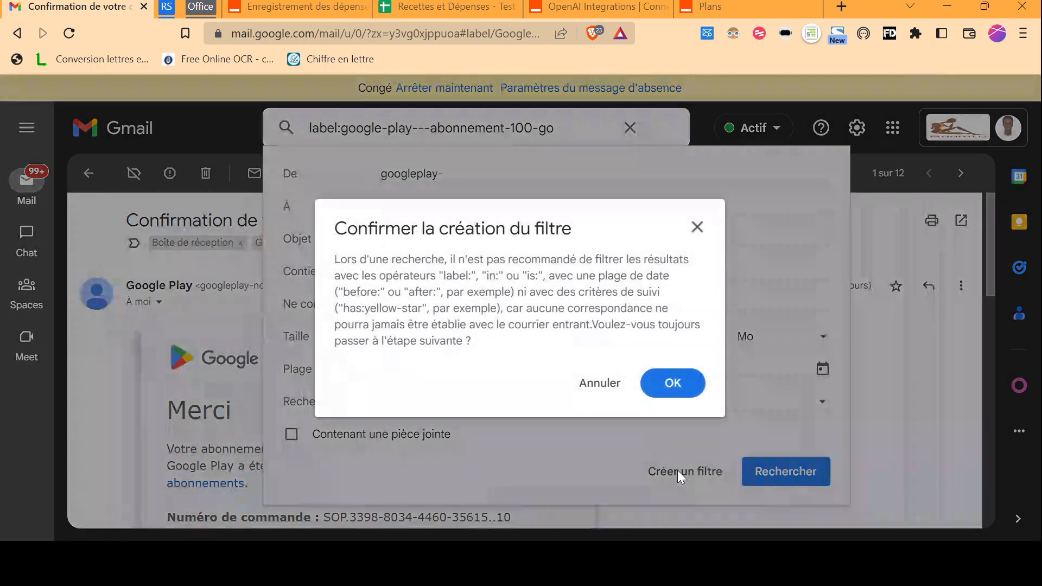
pyautogui.click(697, 227)
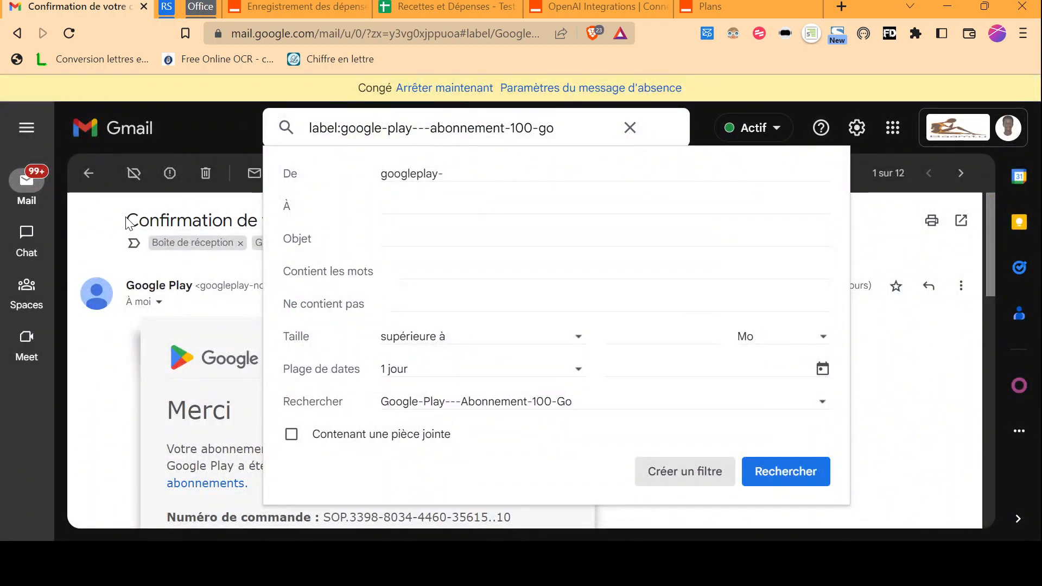
pyautogui.click(128, 223)
# Return to the email list, look up the Google Play - Abonnement 100 Go label and reopen the 1 janv. 2023 confirmation
pyautogui.click(88, 174)
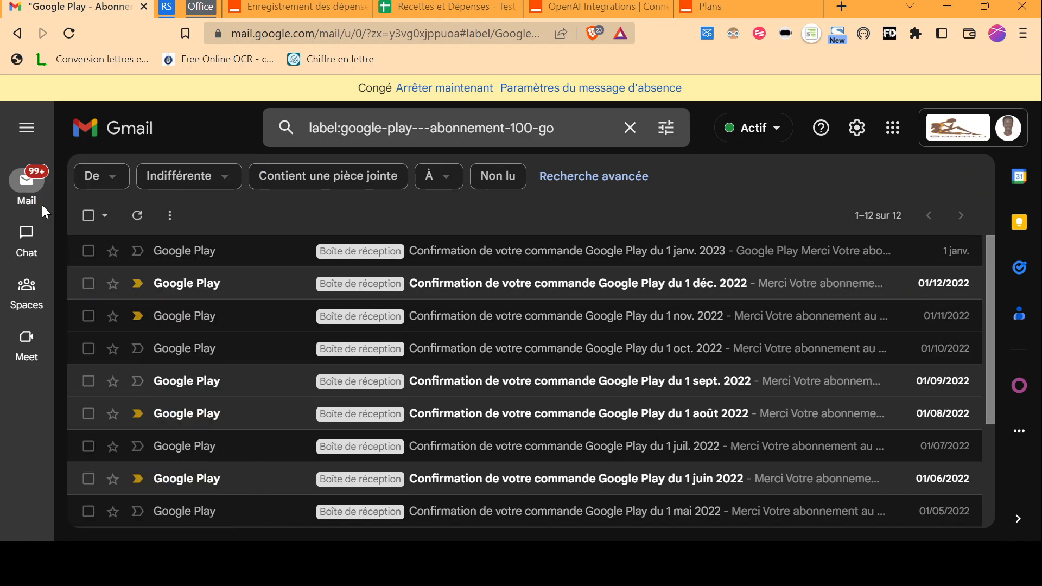
pyautogui.moveTo(30, 190)
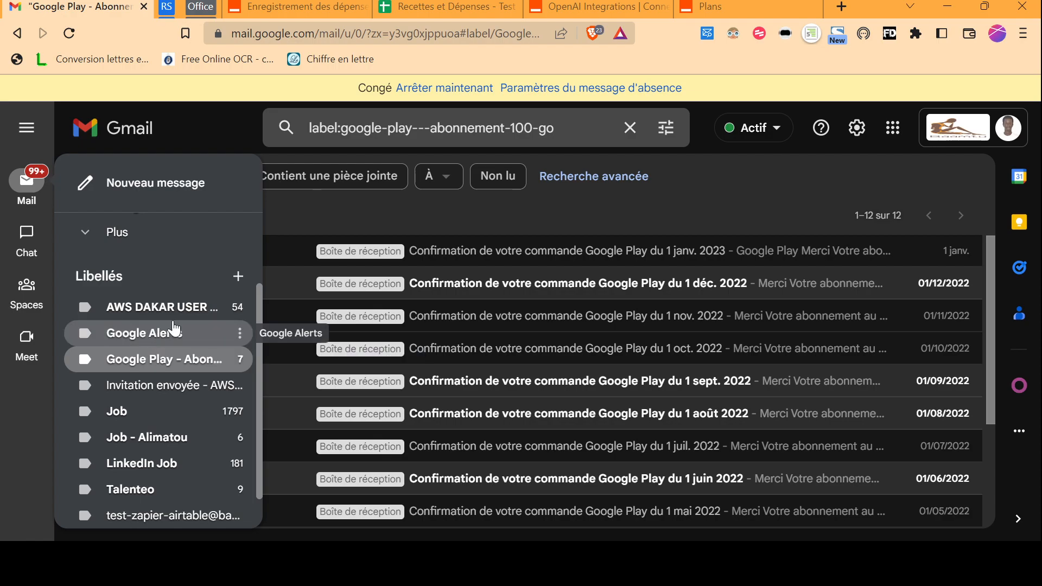
pyautogui.click(257, 252)
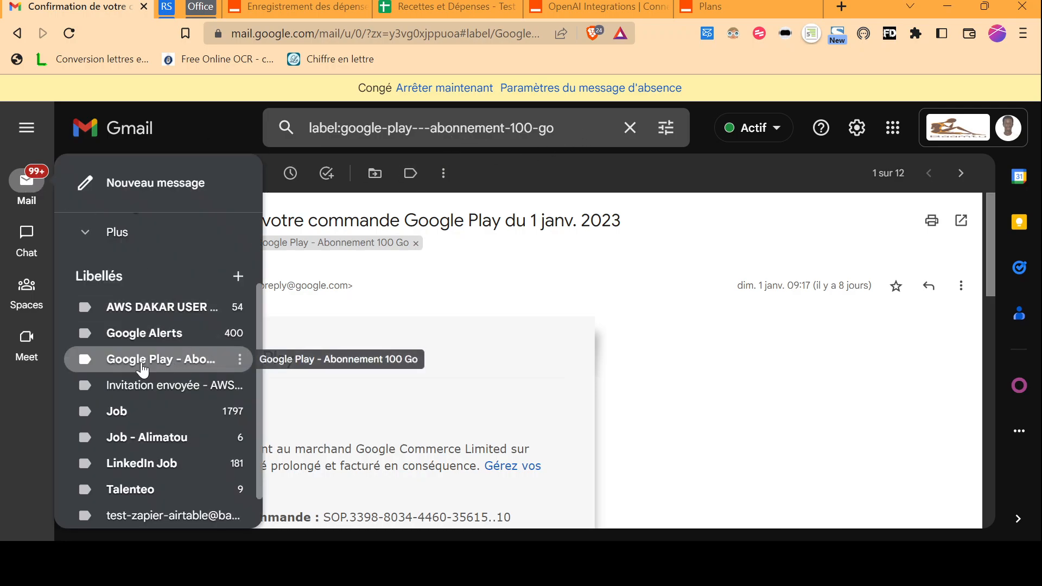
# Switch to the Zapier editor and review the app and event chosen for the New Email in Gmail trigger
pyautogui.click(291, 6)
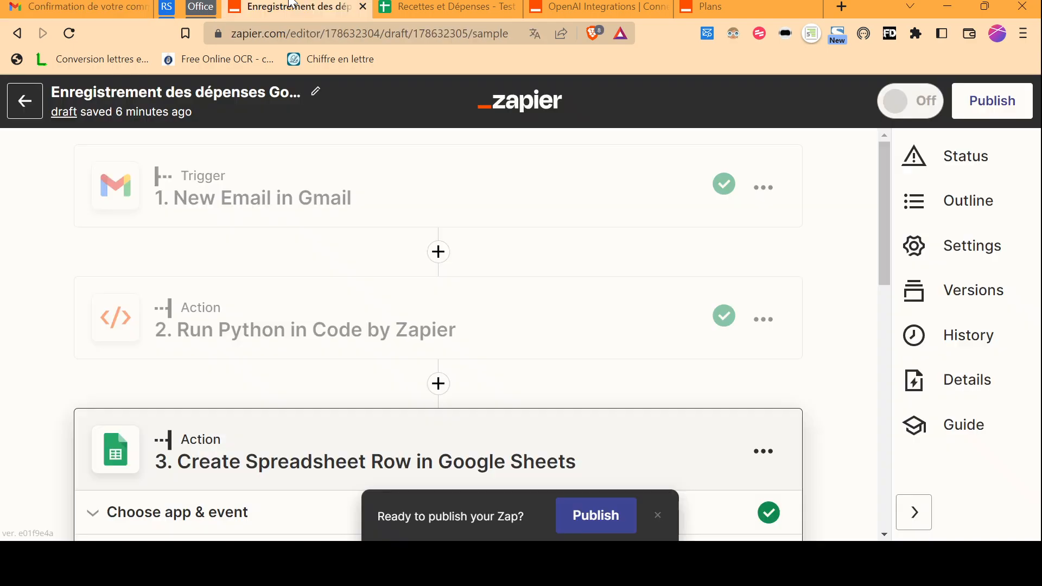
pyautogui.click(239, 201)
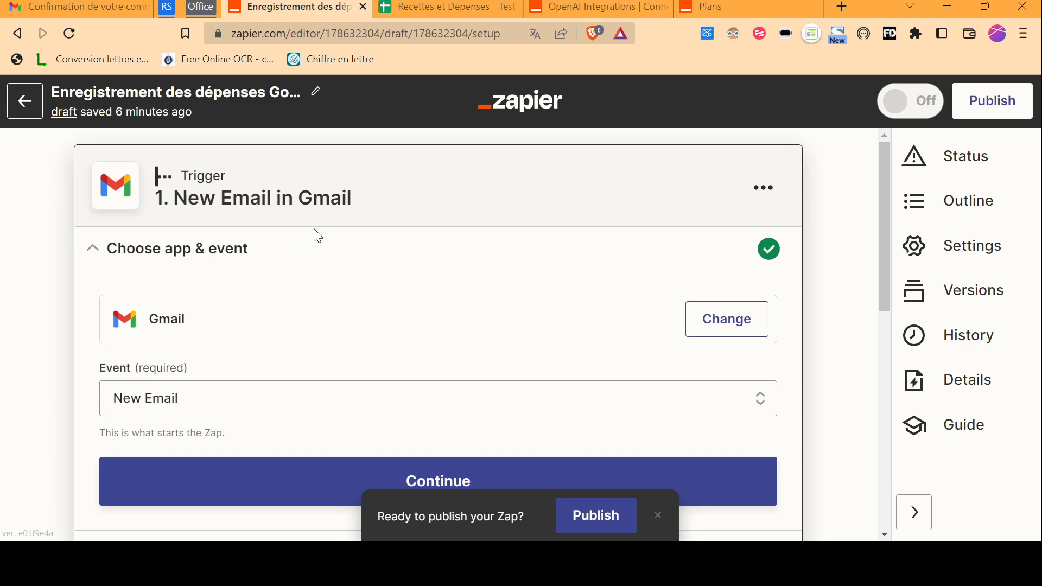
pyautogui.scroll(-2, 317, 236)
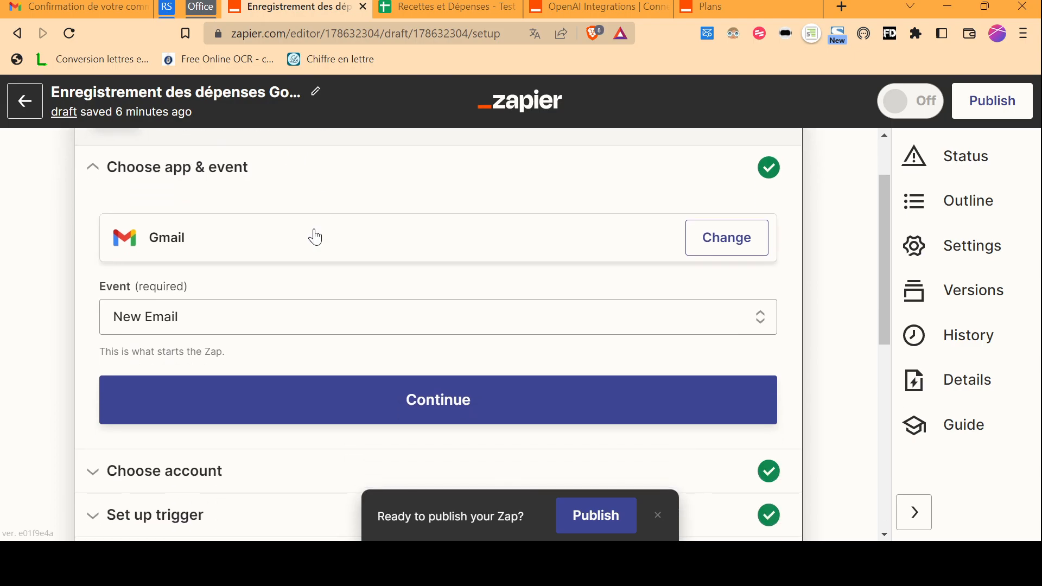
pyautogui.scroll(-5, 315, 235)
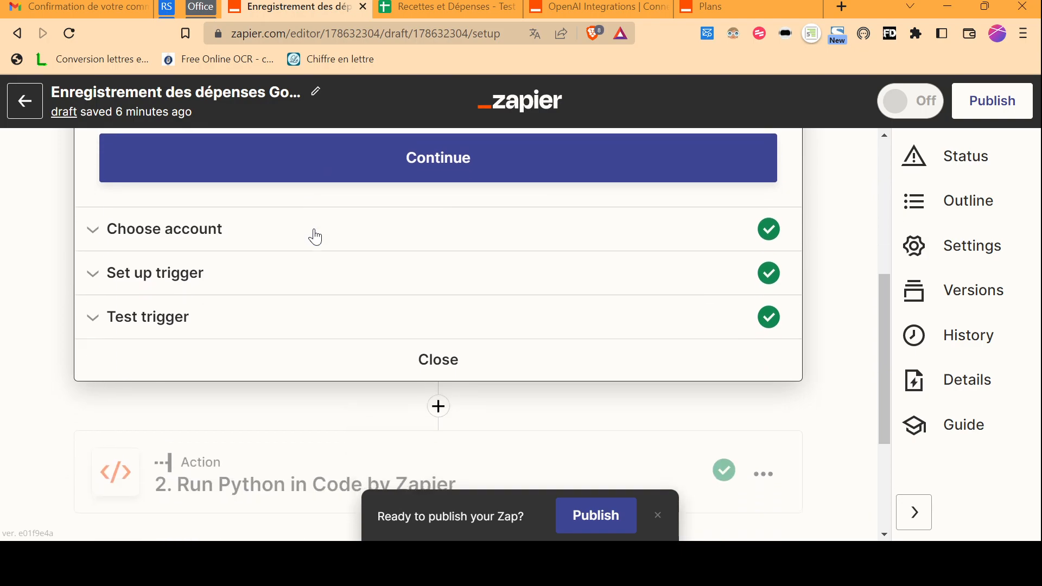
pyautogui.scroll(4, 288, 233)
pyautogui.scroll(-1, 260, 201)
pyautogui.scroll(-4, 266, 187)
# Review the trigger's connected Gmail account and Label/Mailbox setting, checking the matching label in Gmail before returning to Zapier
pyautogui.click(279, 163)
pyautogui.scroll(1, 266, 261)
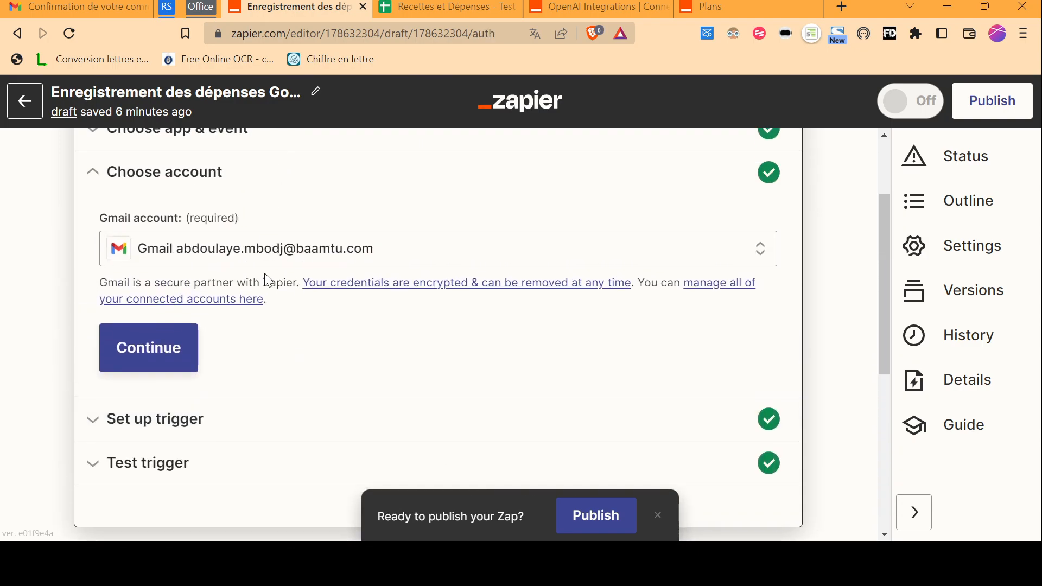
pyautogui.scroll(-3, 263, 282)
pyautogui.click(265, 275)
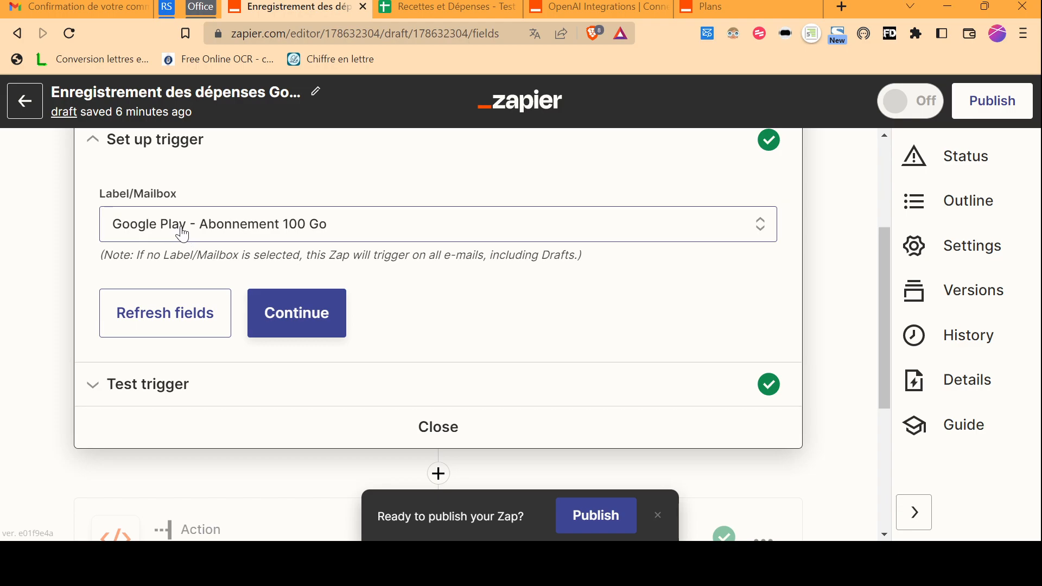
pyautogui.click(82, 8)
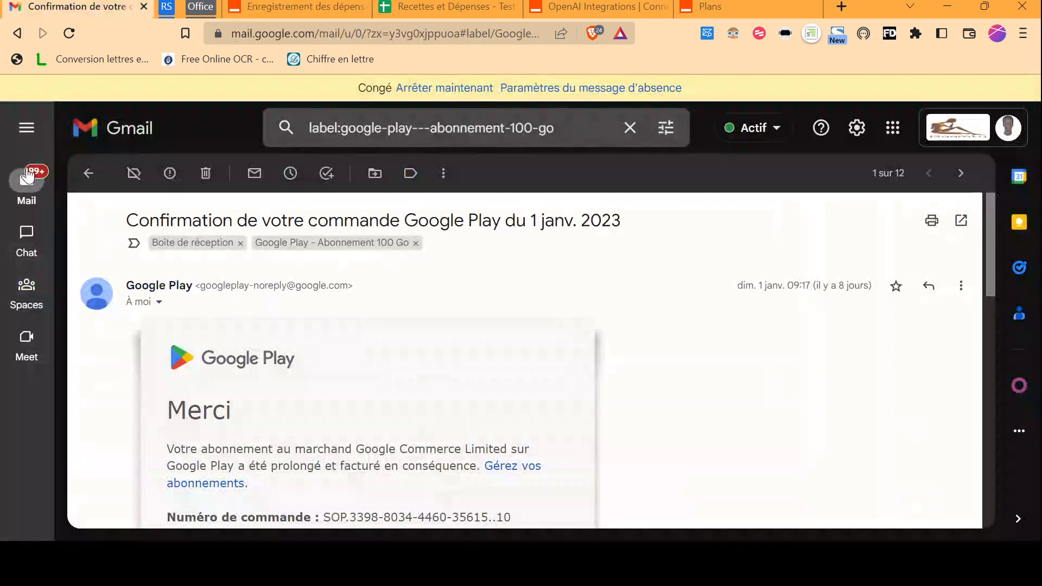
pyautogui.click(289, 4)
# Open the Gmail trigger's test section and examine the sample email data it retrieved
pyautogui.scroll(-3, 296, 288)
pyautogui.click(257, 247)
pyautogui.scroll(-1, 258, 247)
pyautogui.scroll(3, 259, 246)
pyautogui.scroll(-3, 257, 242)
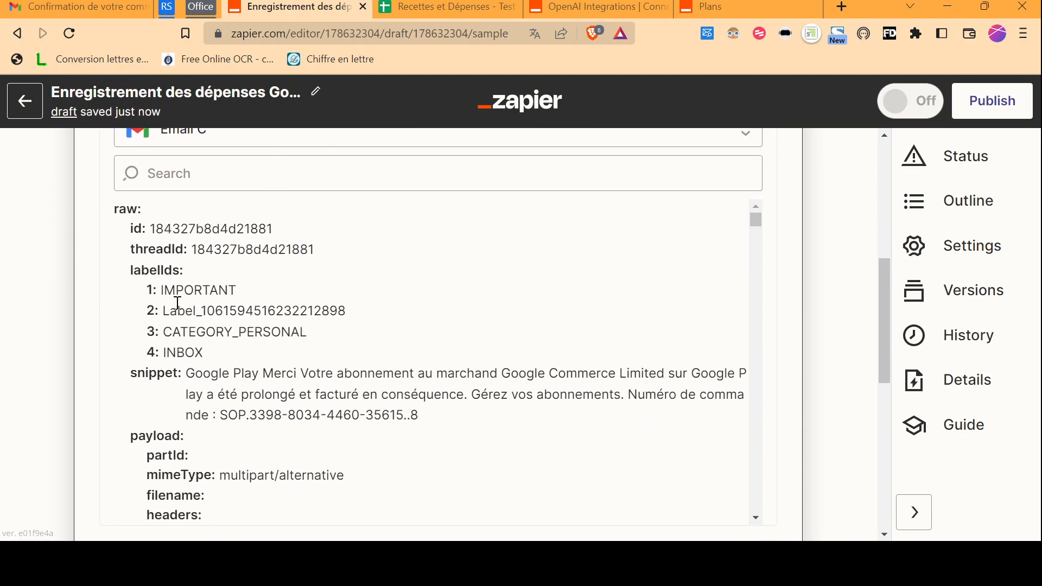
pyautogui.scroll(-8, 64, 272)
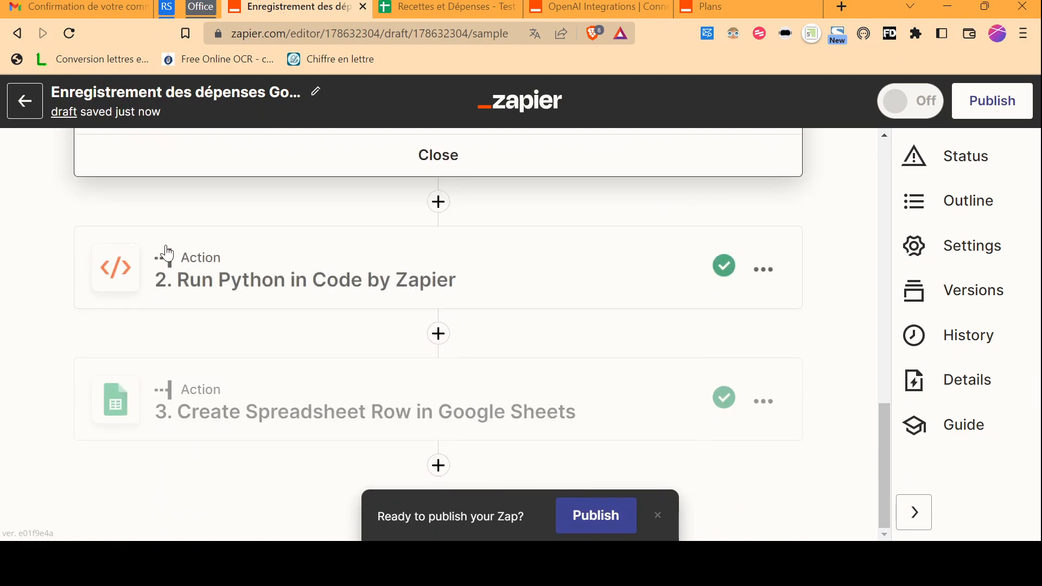
# Open the Run Python action's setup and examine its email_content and mail_date inputs and the code extracting the order information
pyautogui.click(233, 259)
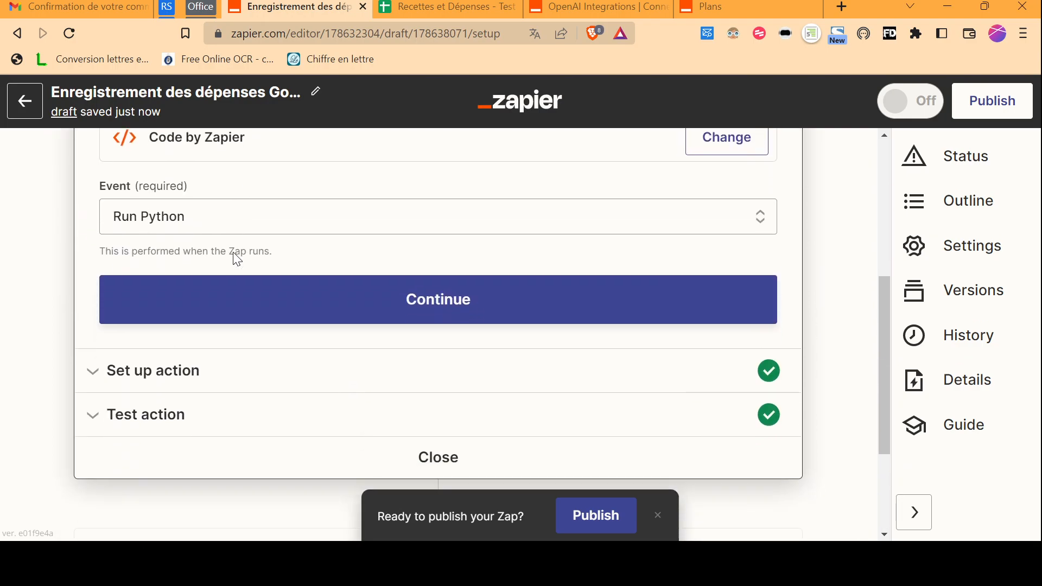
pyautogui.scroll(-3, 232, 251)
pyautogui.scroll(-10, 231, 250)
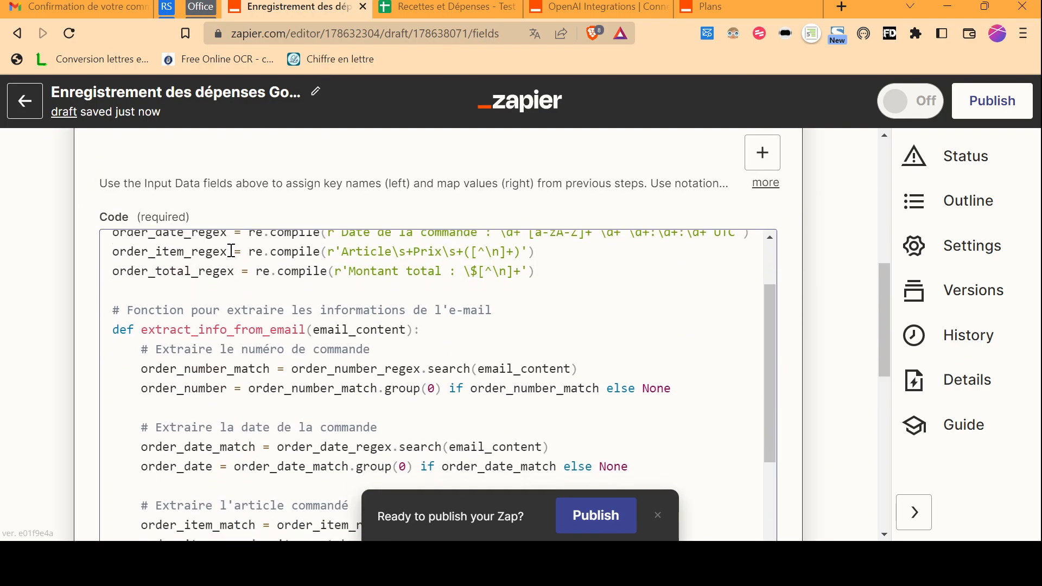
pyautogui.scroll(-5, 231, 250)
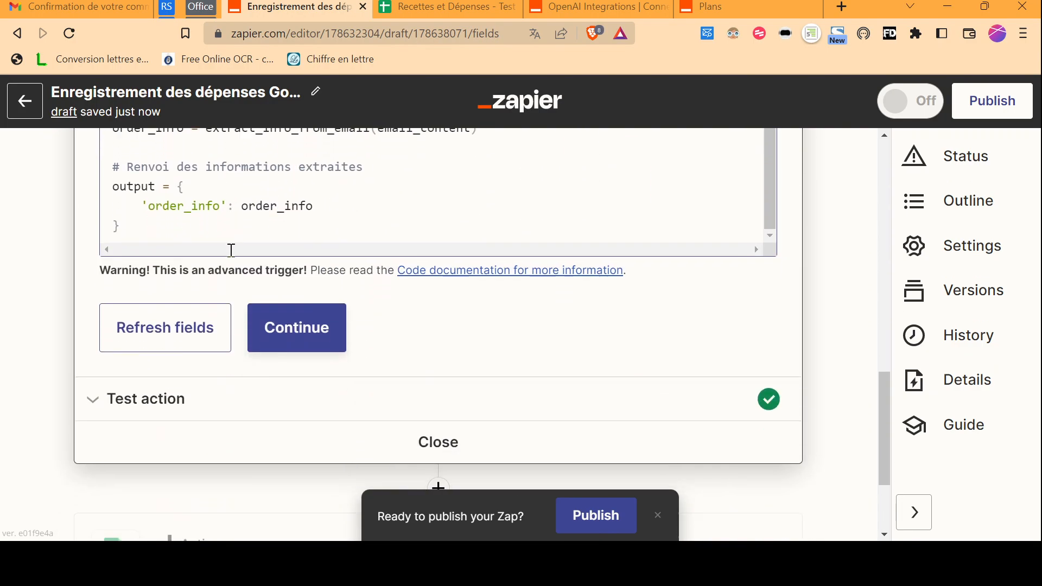
pyautogui.scroll(3, 232, 250)
pyautogui.scroll(1, 231, 250)
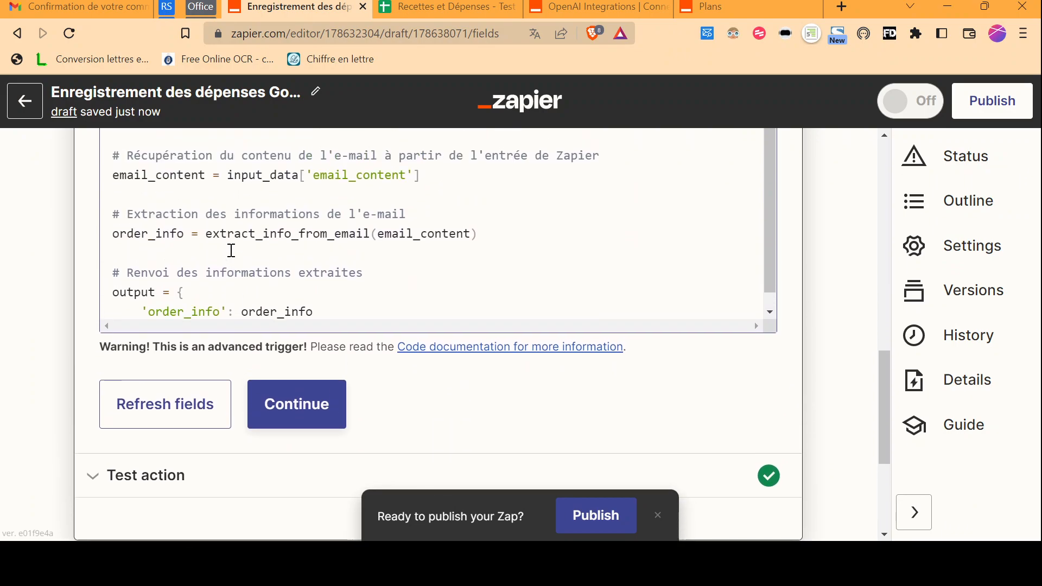
pyautogui.scroll(-1, 232, 250)
pyautogui.scroll(10, 232, 250)
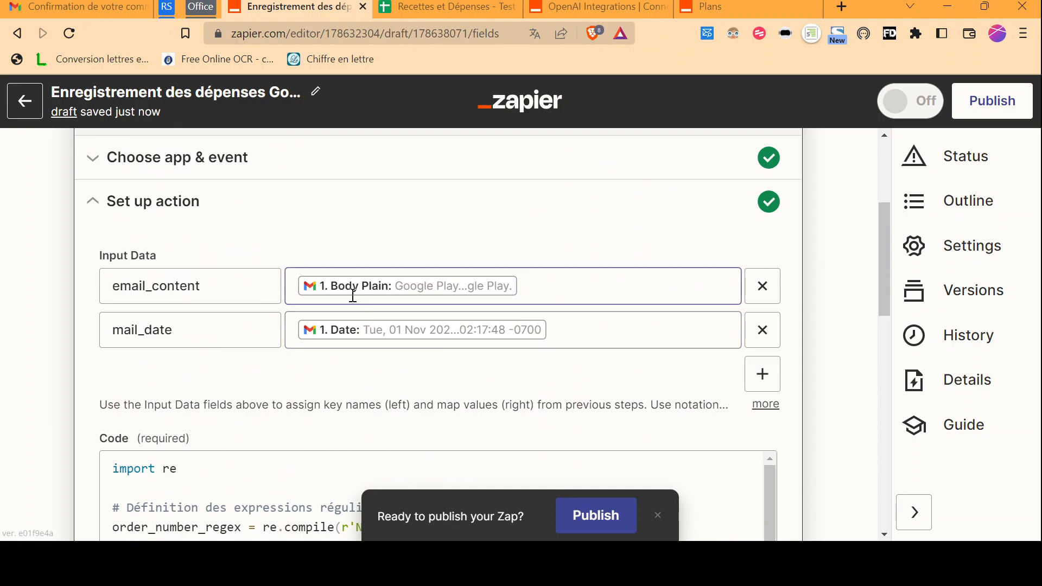
pyautogui.scroll(-10, 350, 296)
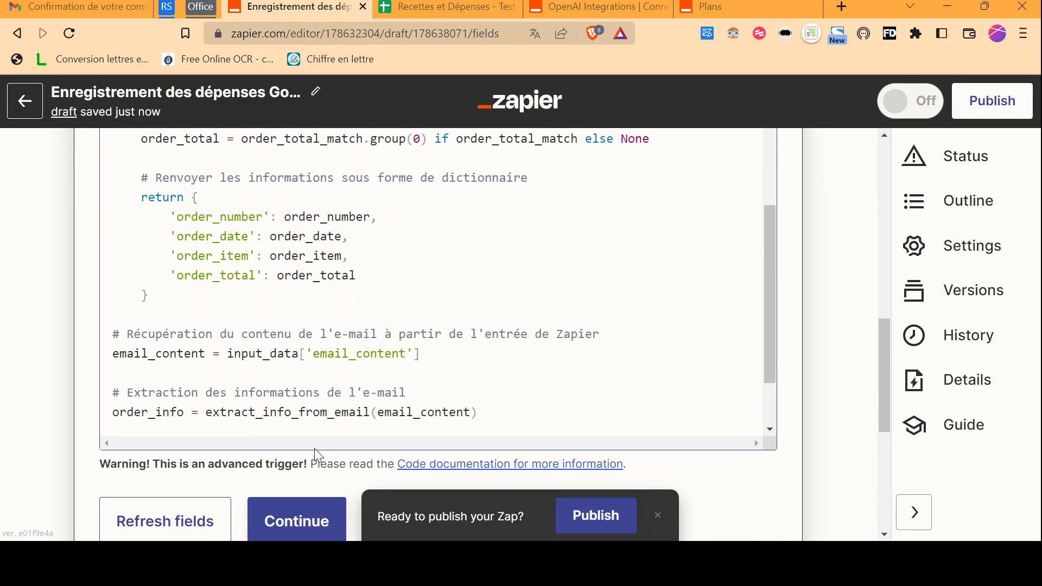
# Open the Run Python action's test section and examine the extracted order_info fields, highlighting the order_date value
pyautogui.scroll(-5, 316, 434)
pyautogui.click(354, 322)
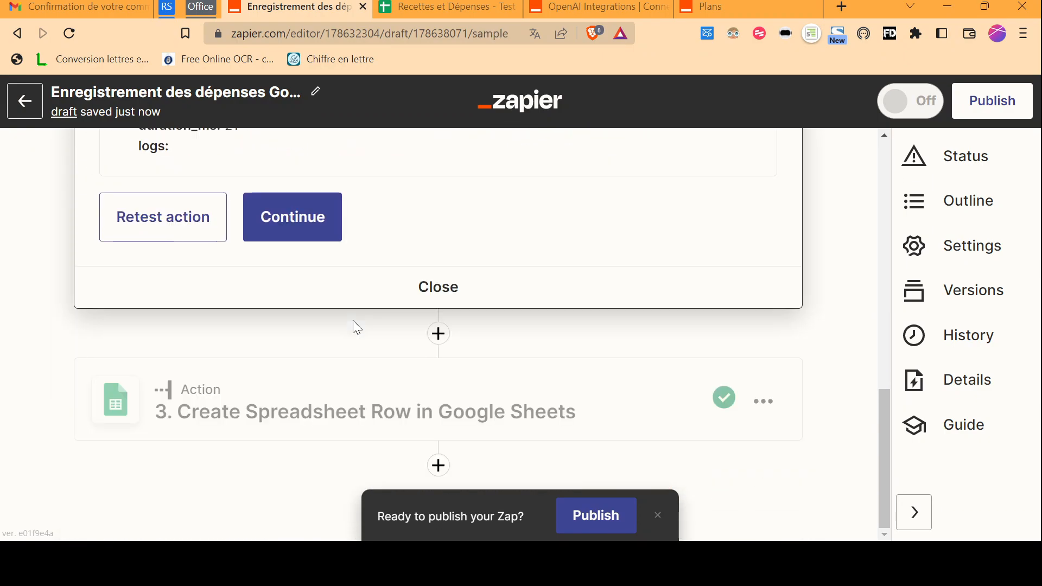
pyautogui.scroll(6, 357, 327)
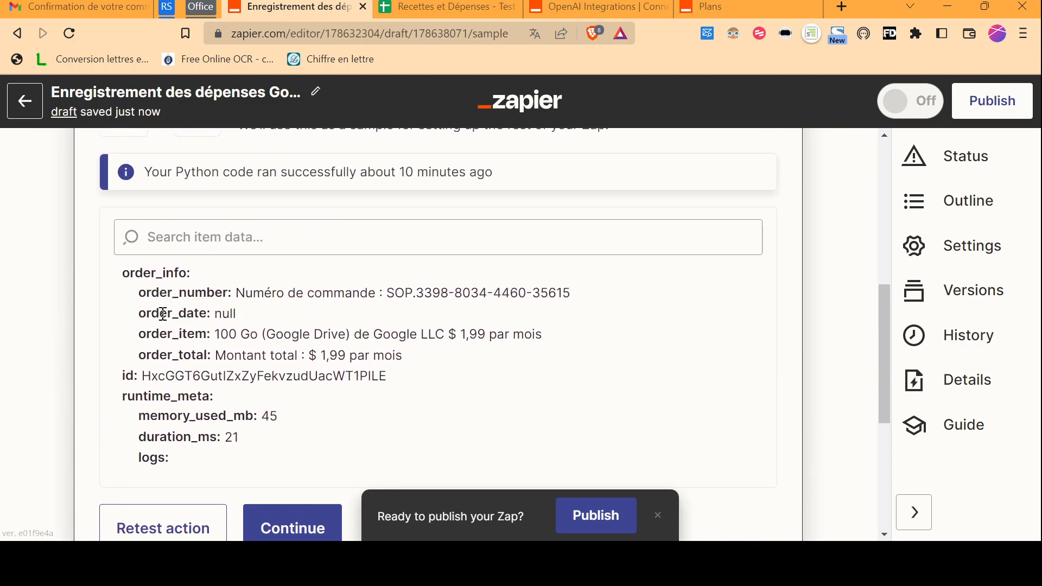
pyautogui.doubleClick(221, 313)
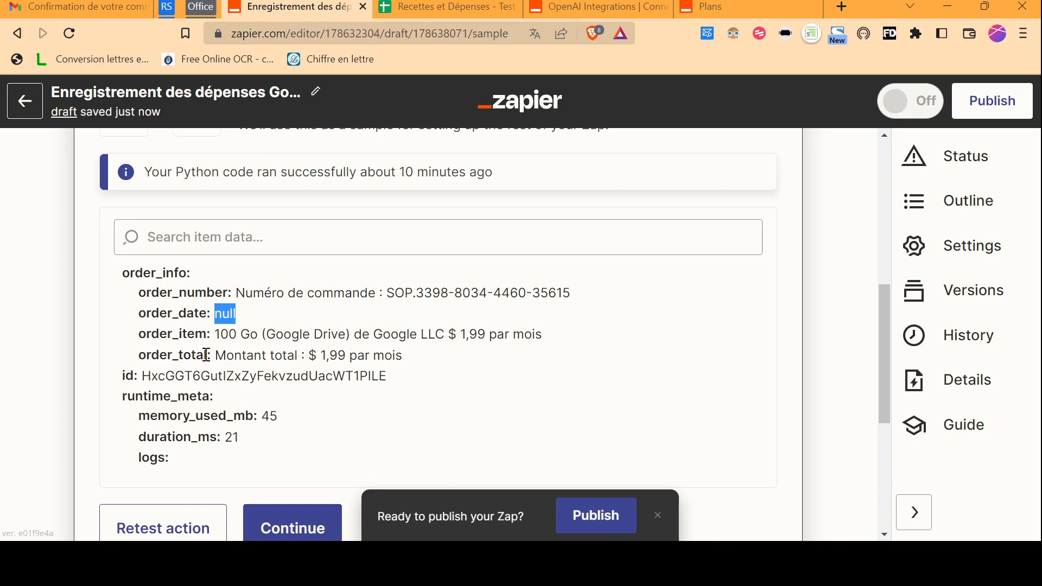
# Reopen the Run Python action's setup and review its input data and the regular expressions in the code
pyautogui.scroll(6, 57, 311)
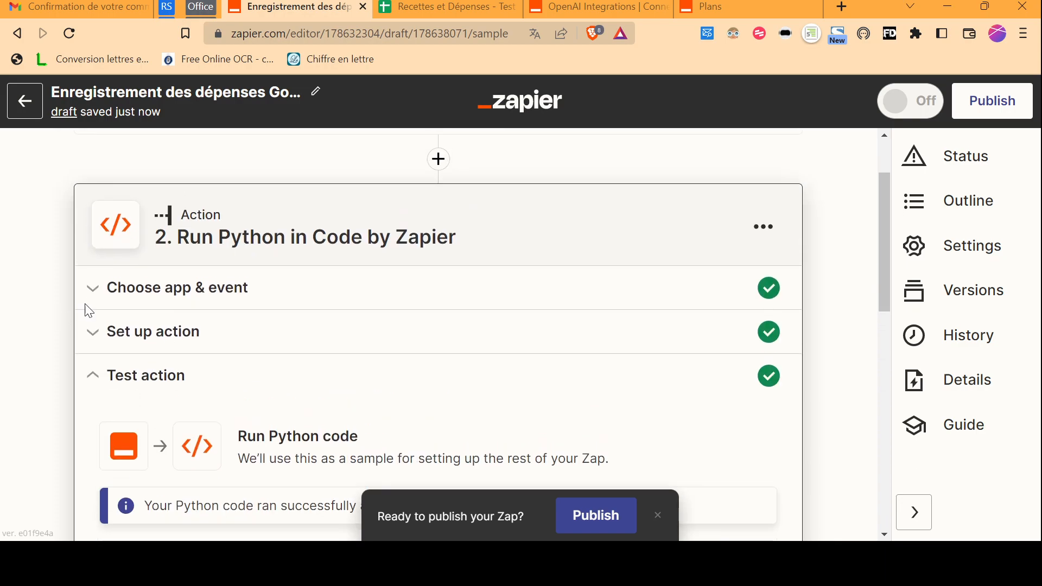
pyautogui.click(239, 329)
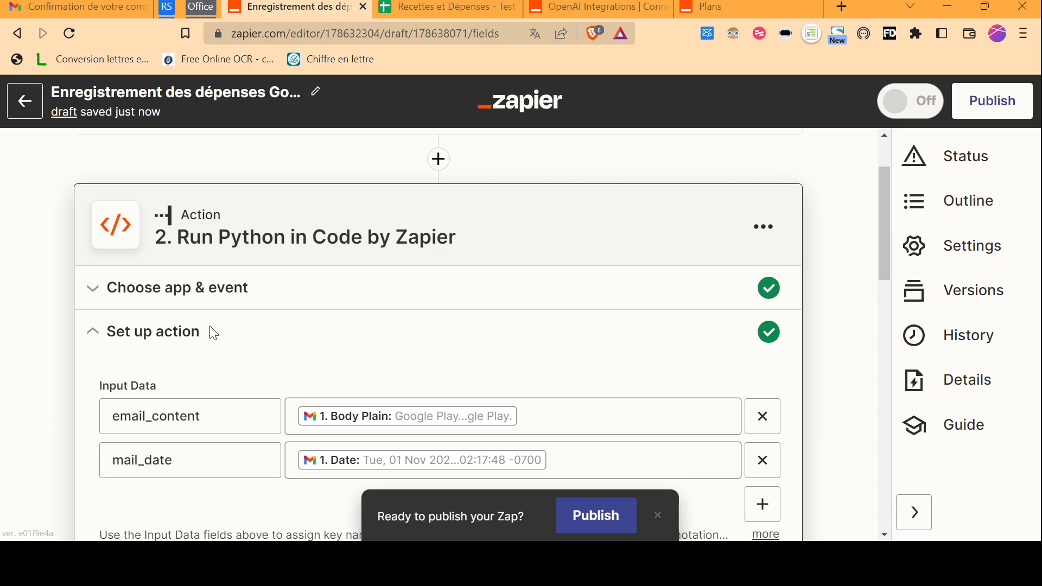
pyautogui.scroll(-5, 212, 332)
pyautogui.scroll(-3, 213, 331)
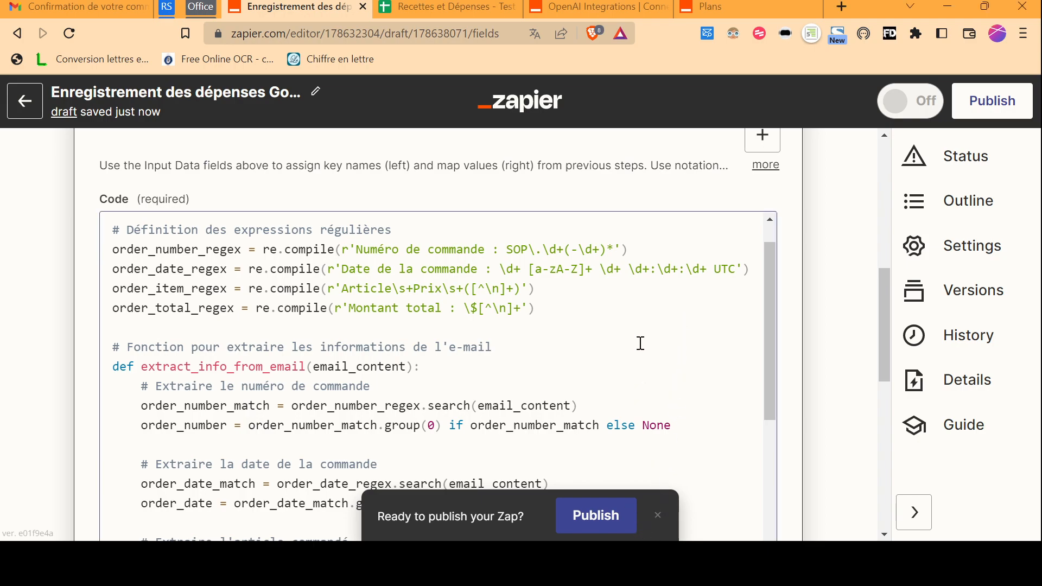
pyautogui.scroll(5, 640, 343)
pyautogui.scroll(4, 640, 343)
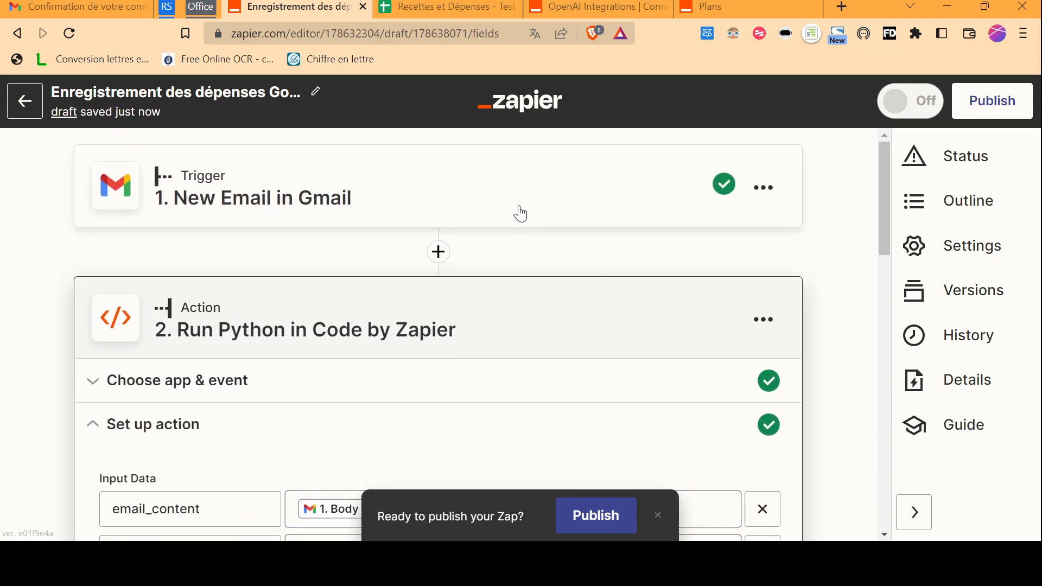
# Open the New Email in Gmail trigger, check the labelled Google Play email in Gmail, and return to the Zapier editor
pyautogui.click(521, 213)
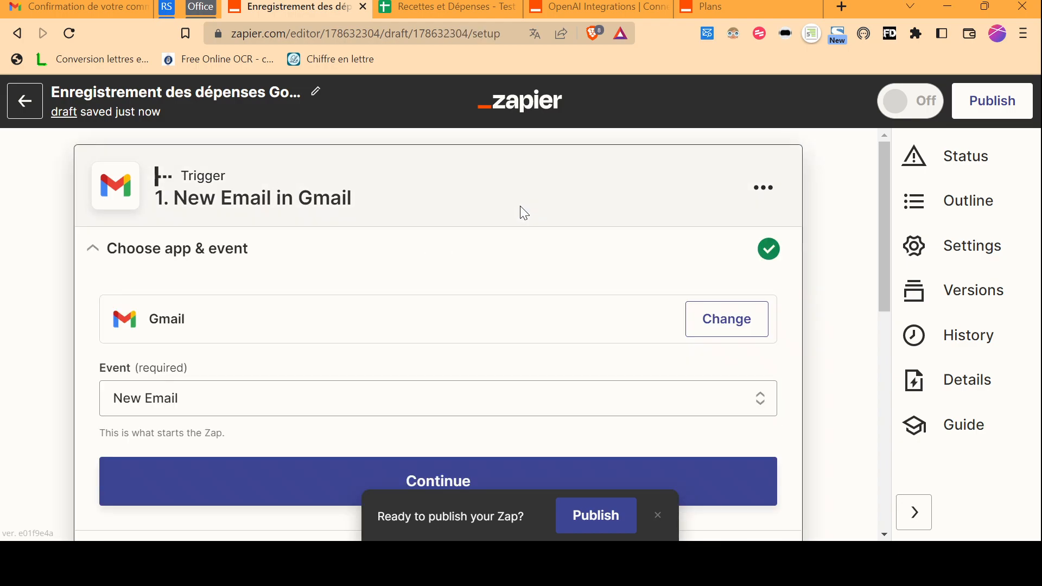
pyautogui.scroll(-4, 522, 212)
pyautogui.scroll(-2, 521, 208)
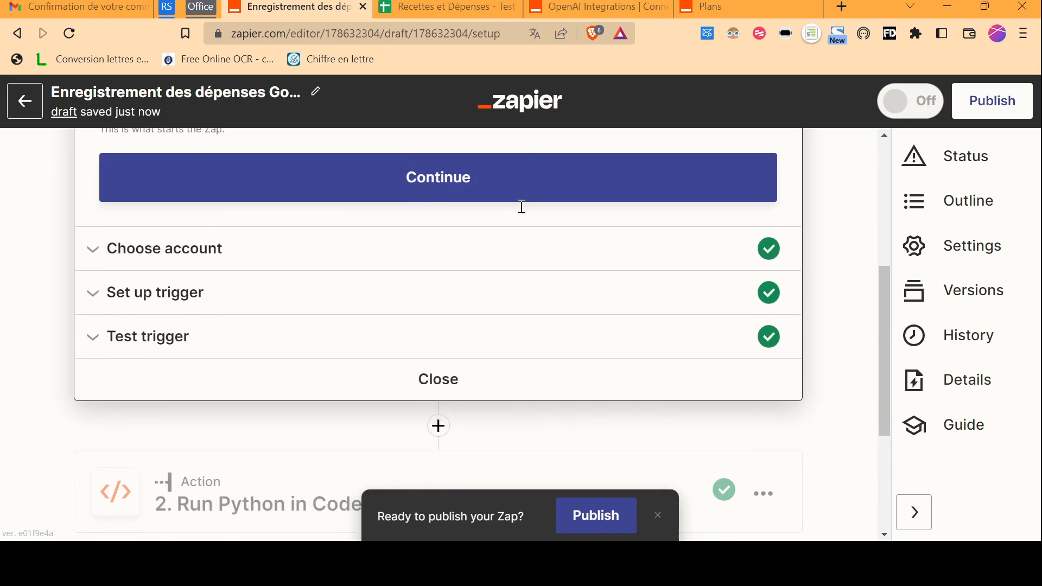
pyautogui.click(95, 7)
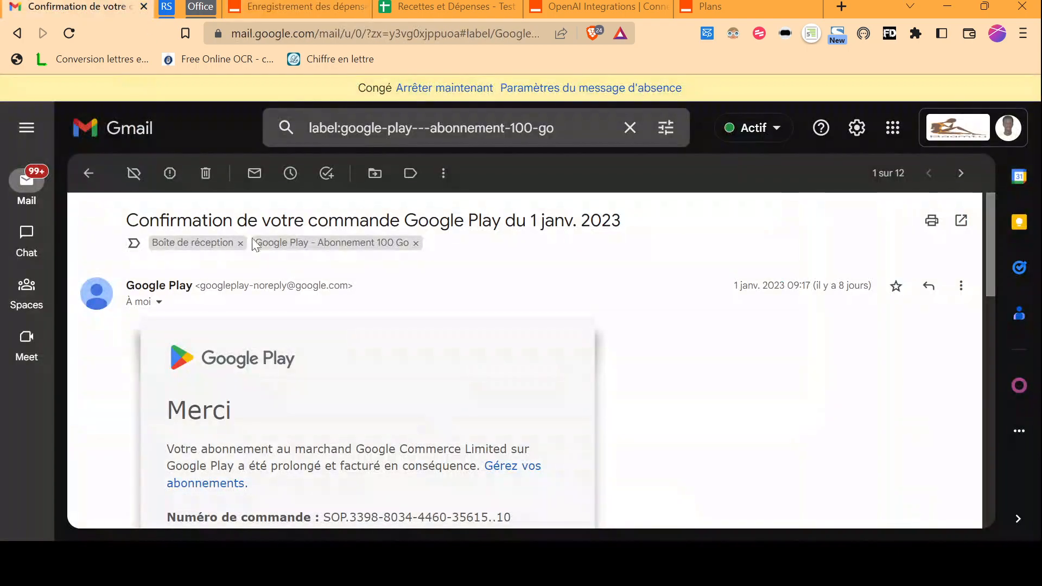
pyautogui.click(303, 7)
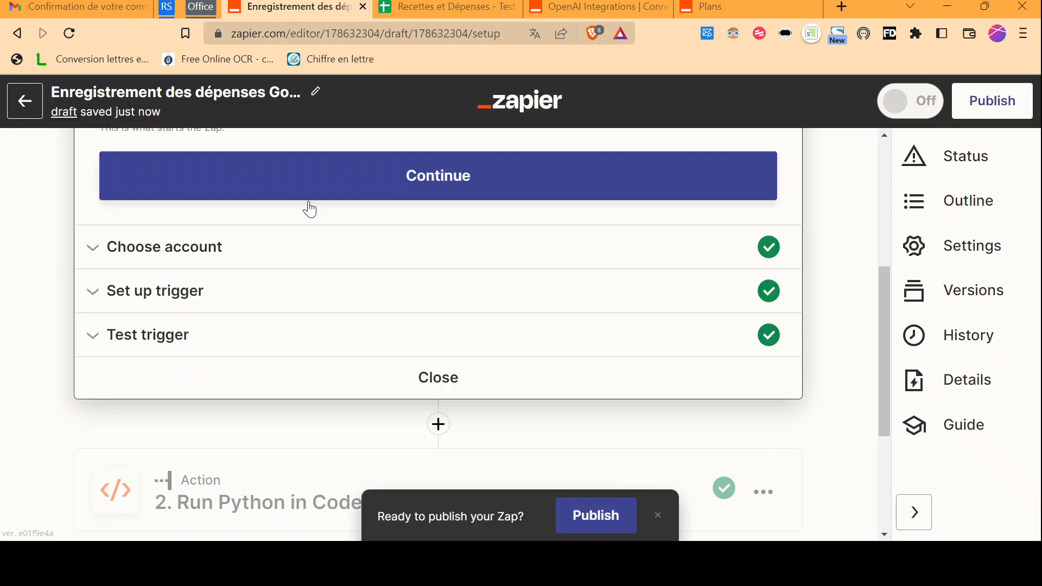
# Open the Run Python action's setup from the trigger and read through the code that extracts the order details
pyautogui.scroll(-4, 227, 326)
pyautogui.click(269, 291)
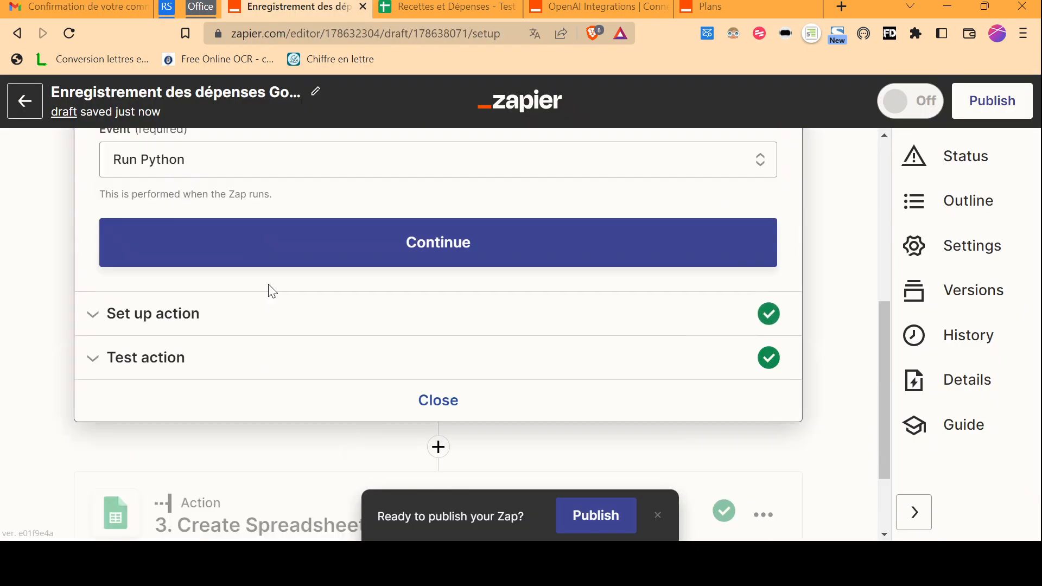
pyautogui.scroll(-3, 269, 288)
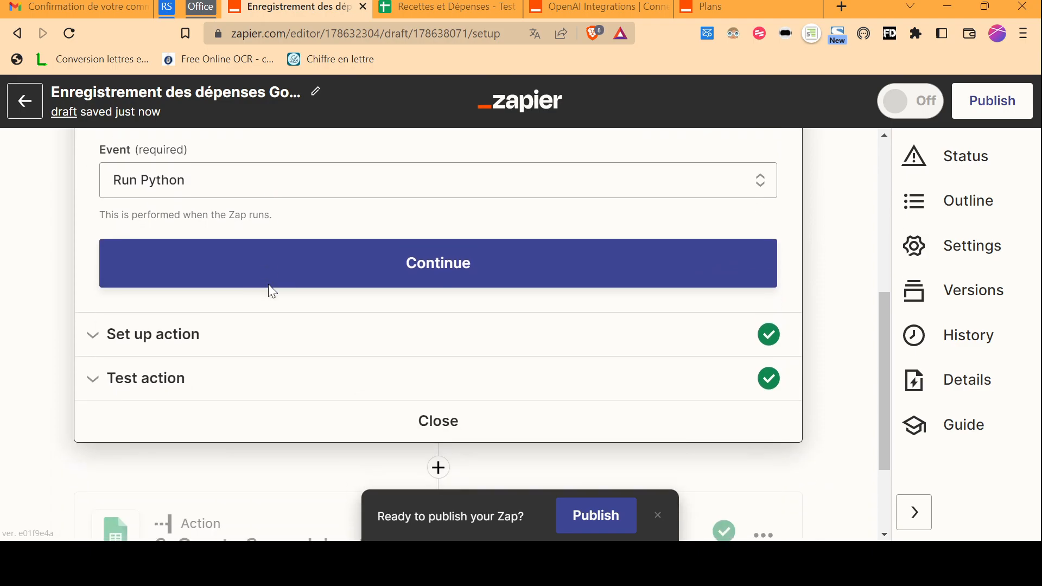
pyautogui.click(238, 342)
pyautogui.scroll(-2, 239, 338)
pyautogui.scroll(1, 237, 333)
pyautogui.scroll(-1, 263, 242)
pyautogui.scroll(-3, 263, 242)
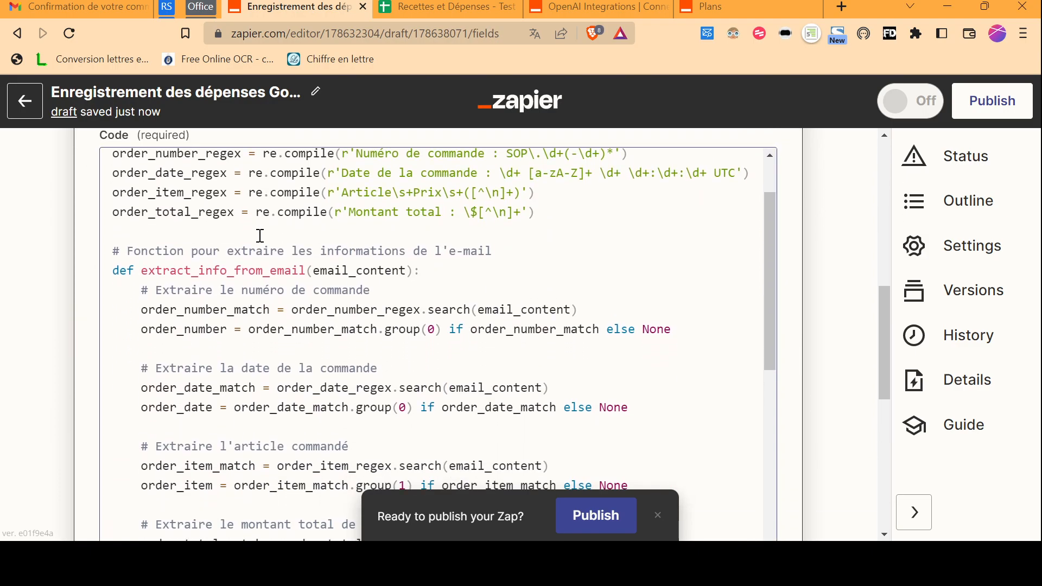
pyautogui.scroll(1, 260, 232)
pyautogui.scroll(-4, 261, 233)
pyautogui.scroll(-5, 261, 236)
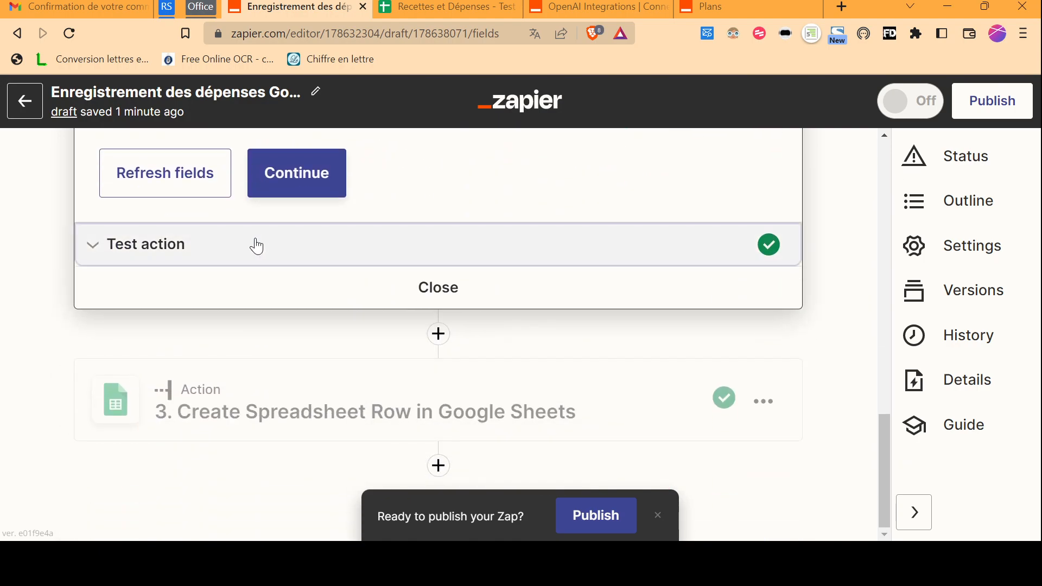
# Review the Run Python action's test output for the order number, date, item and total
pyautogui.click(256, 242)
pyautogui.scroll(2, 256, 263)
pyautogui.scroll(3, 251, 318)
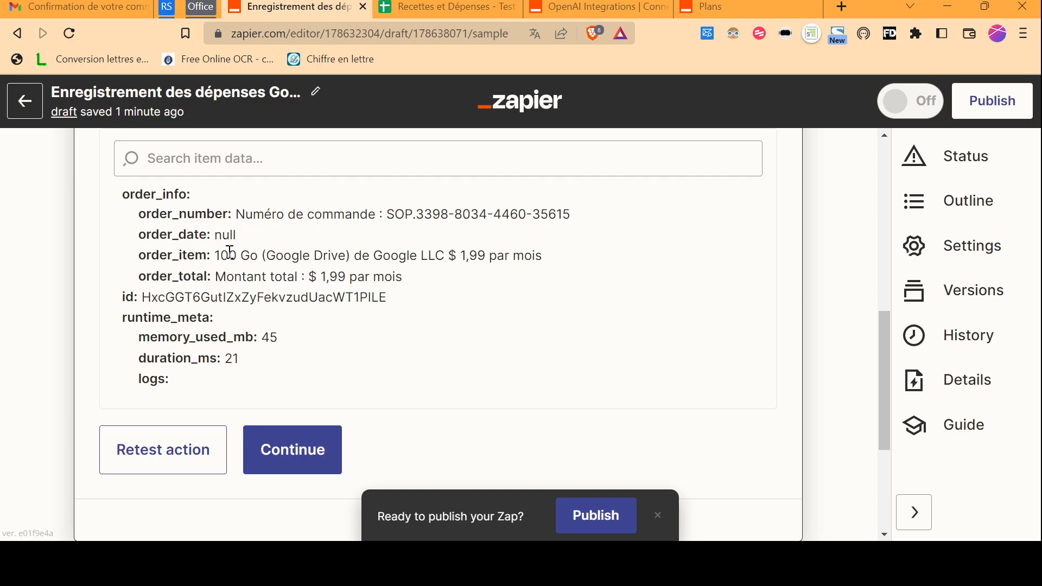
pyautogui.scroll(-4, 230, 253)
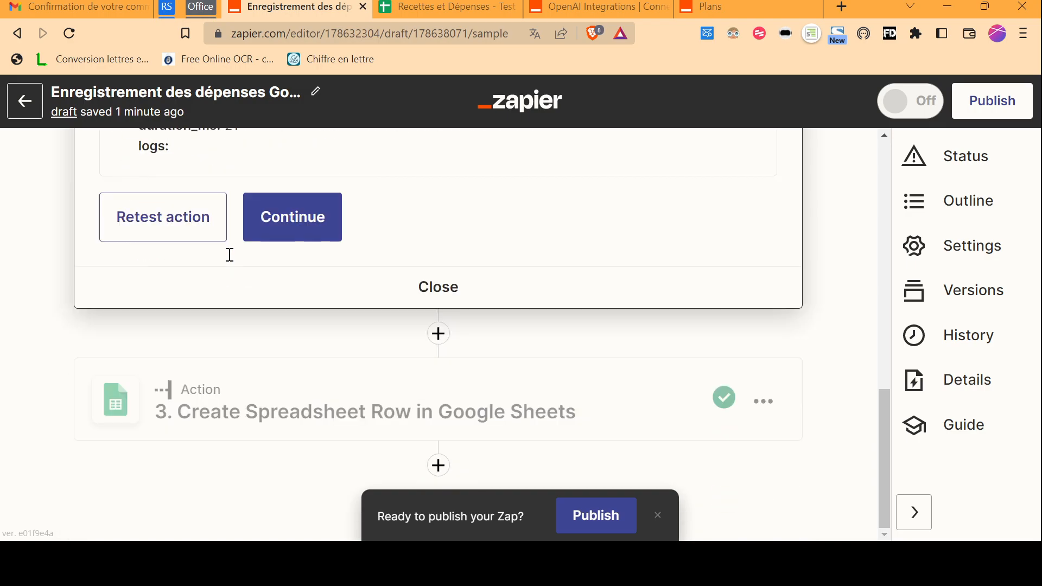
pyautogui.click(251, 422)
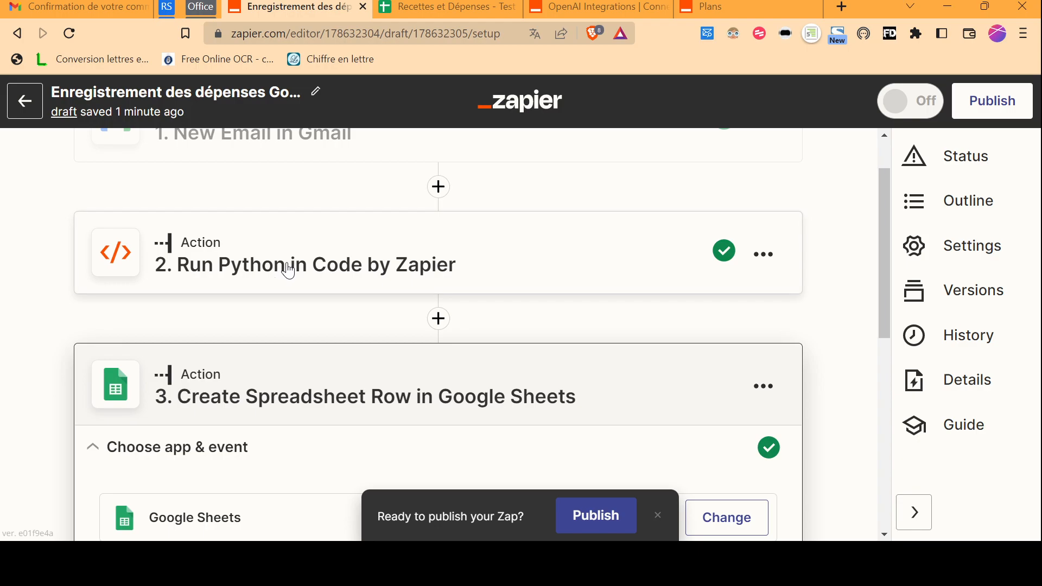
pyautogui.click(282, 272)
pyautogui.click(261, 355)
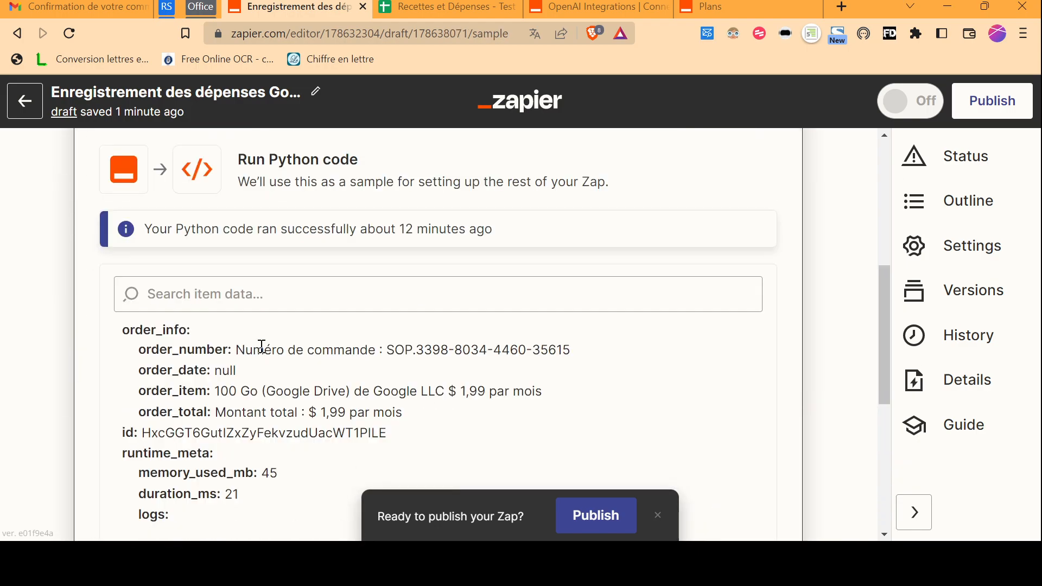
pyautogui.scroll(-2, 261, 344)
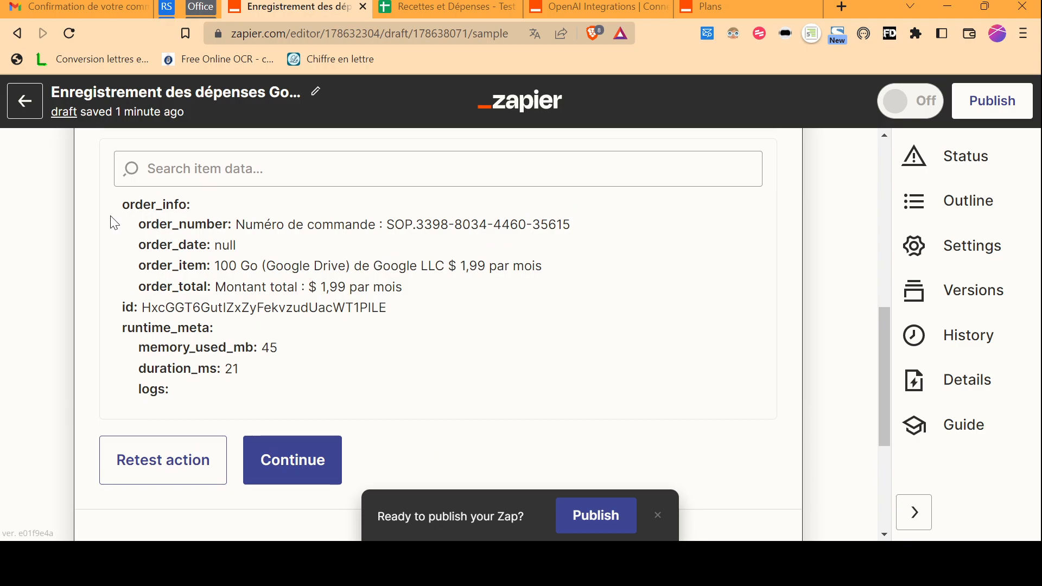
pyautogui.scroll(-5, 314, 285)
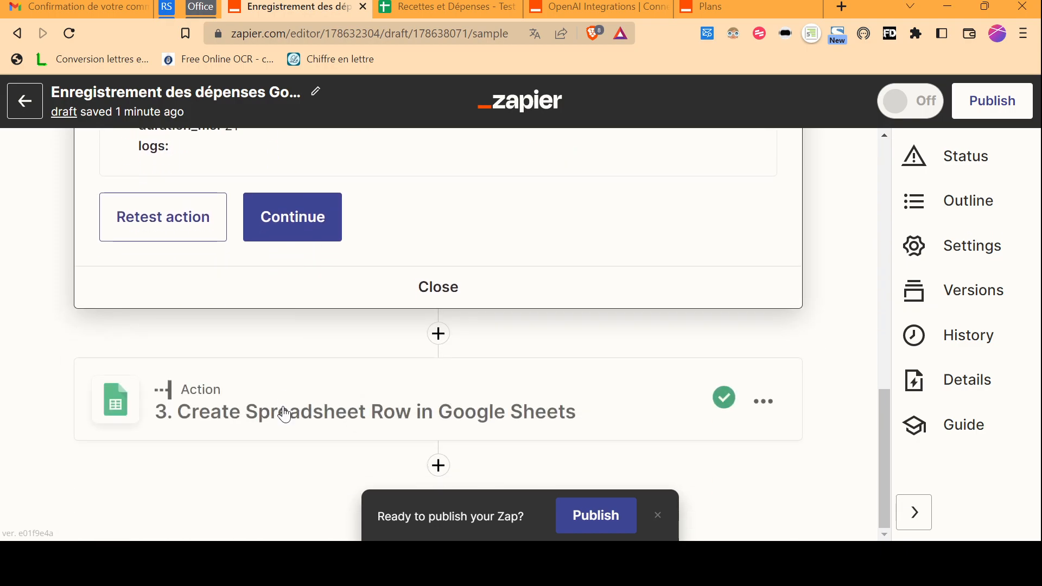
# Open the Create Spreadsheet Row action, check its account section, and review the spreadsheet and worksheet selected in its setup
pyautogui.click(284, 423)
pyautogui.scroll(-8, 324, 344)
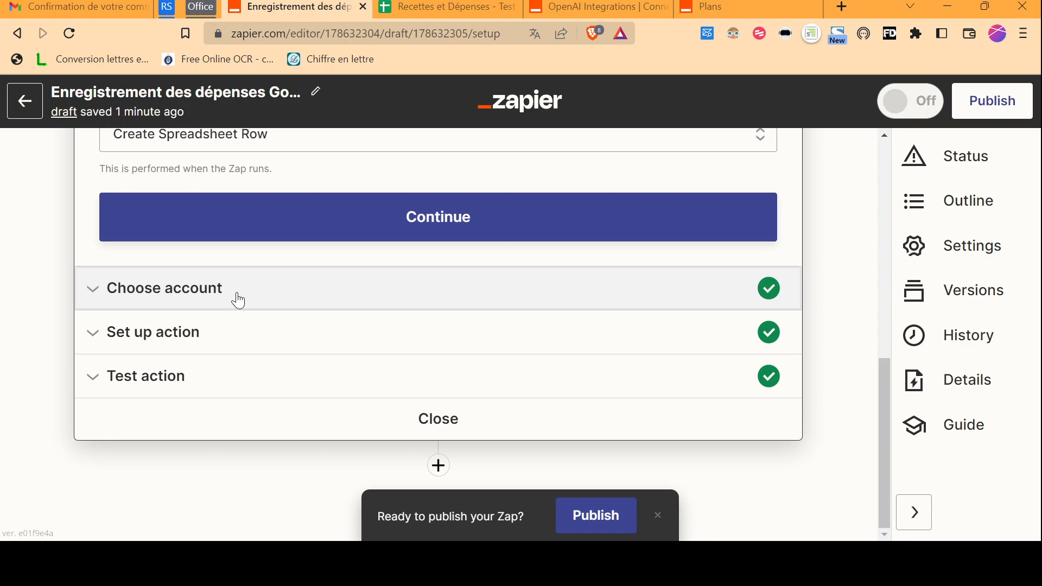
pyautogui.click(239, 301)
pyautogui.click(248, 345)
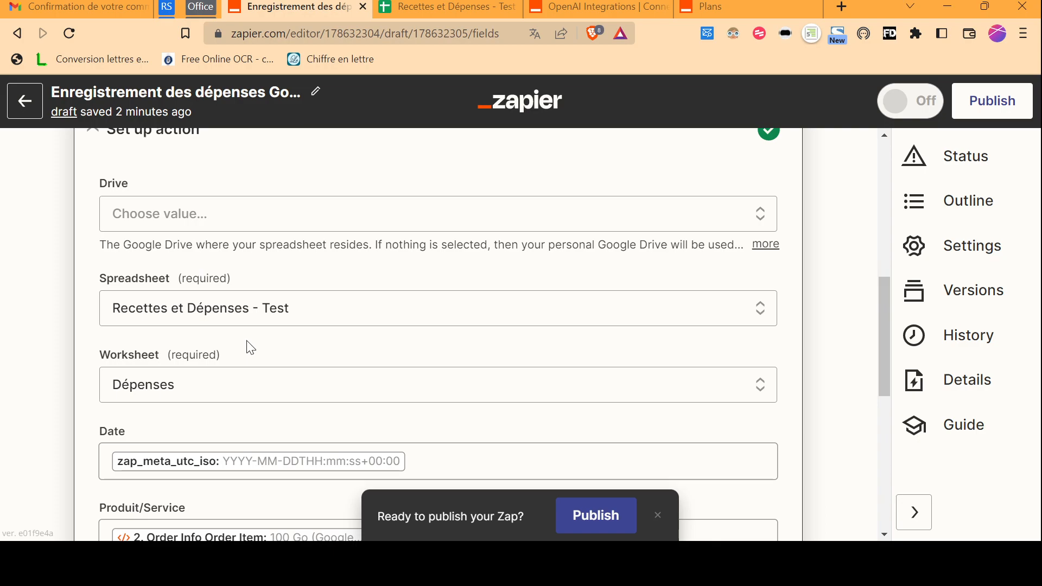
pyautogui.scroll(8, 251, 347)
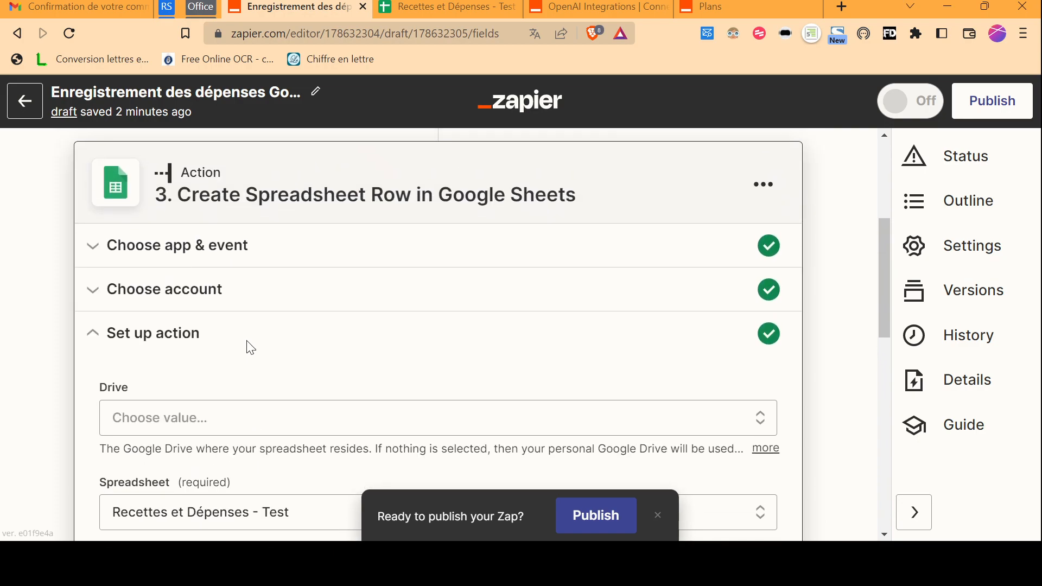
pyautogui.scroll(-7, 250, 347)
pyautogui.scroll(-3, 250, 347)
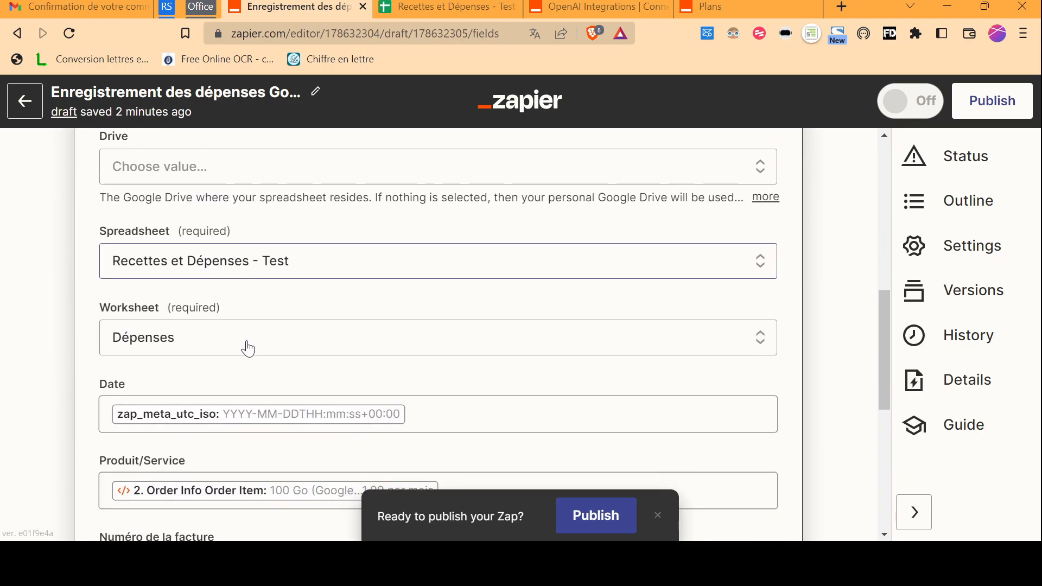
# Examine the values mapped to the Date, Produit/Service, Numéro de la facture and Montant columns
pyautogui.scroll(-1, 250, 348)
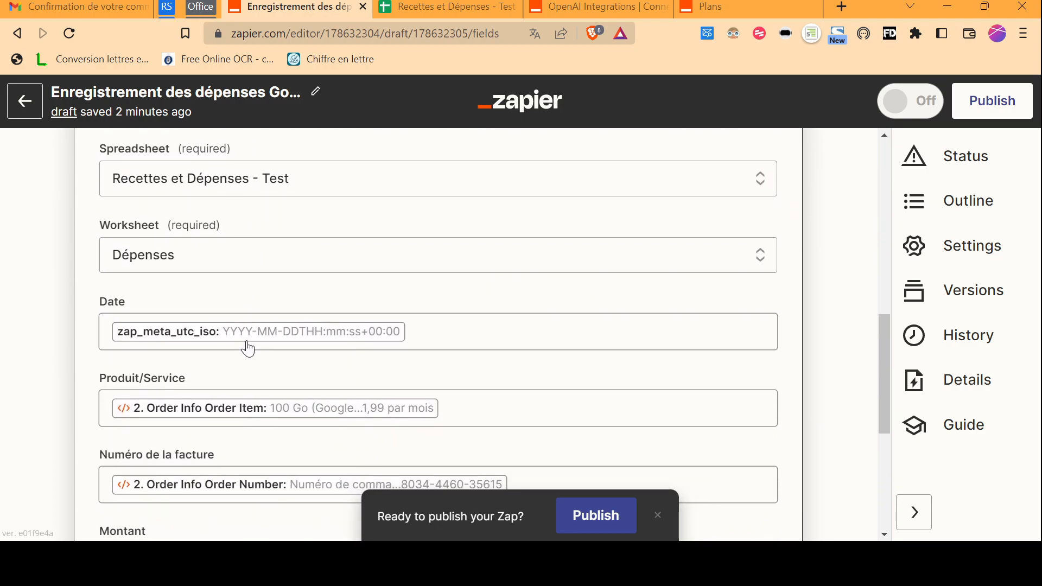
pyautogui.scroll(-1, 251, 347)
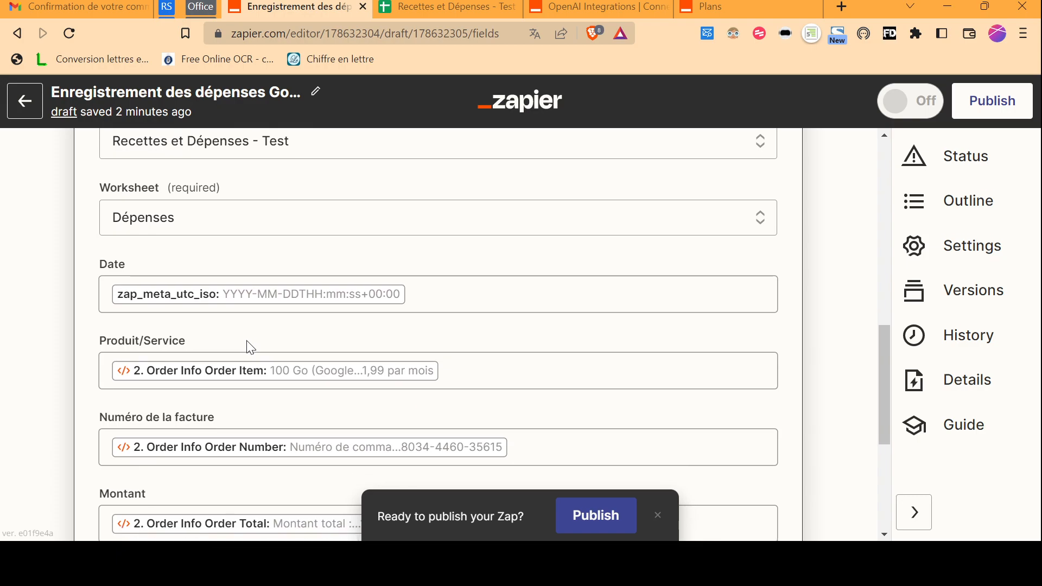
pyautogui.scroll(-3, 249, 345)
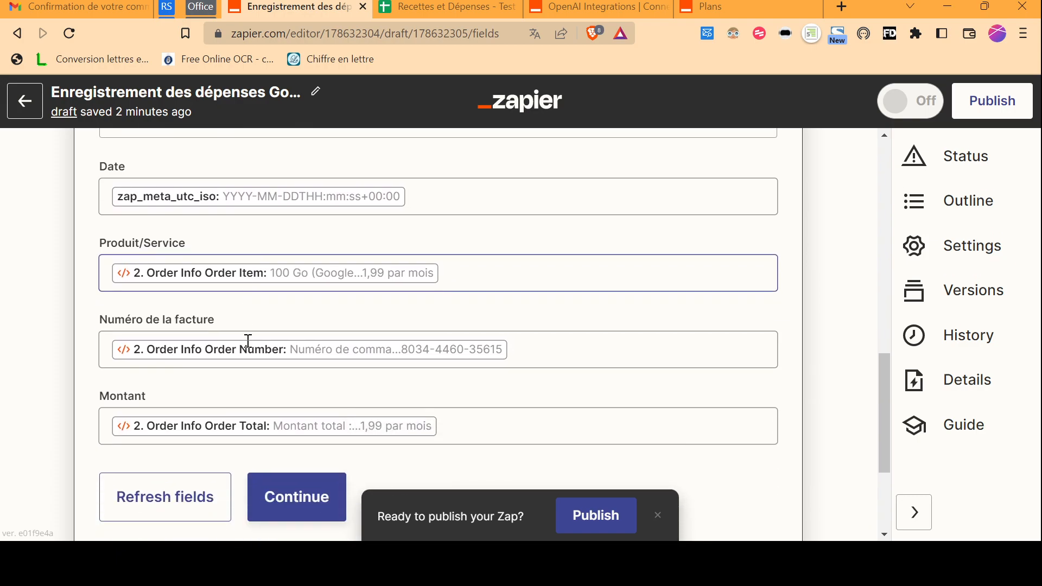
pyautogui.scroll(-2, 249, 345)
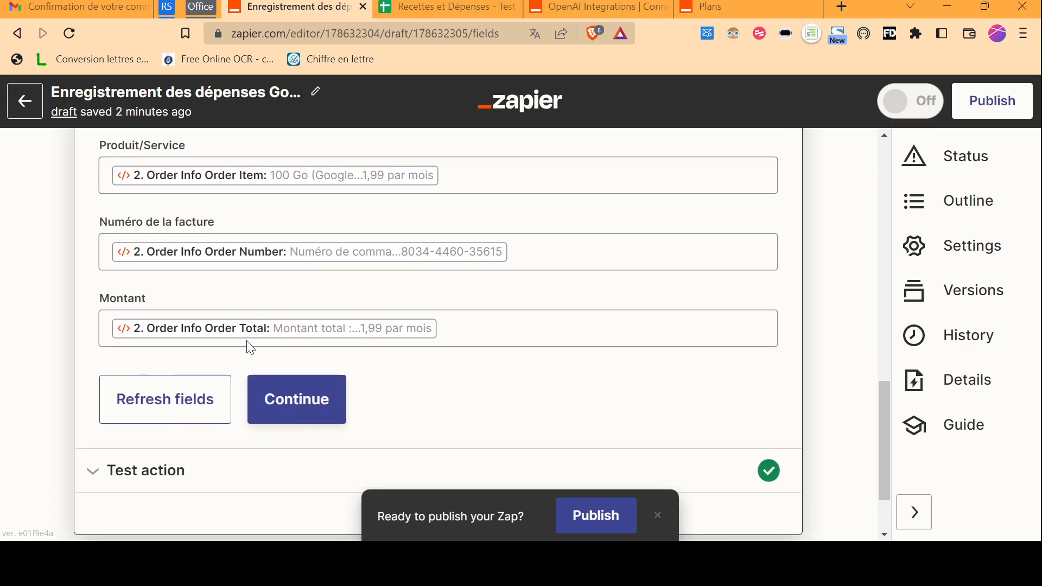
# Go back to the Run Python action and look through its setup to the end
pyautogui.scroll(10, 250, 348)
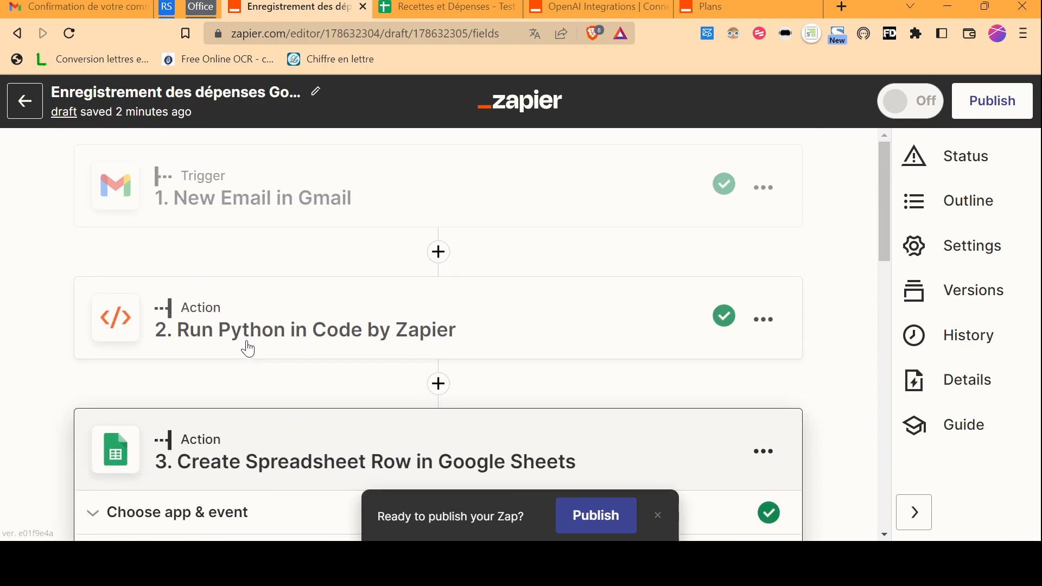
pyautogui.click(247, 346)
pyautogui.scroll(-7, 248, 347)
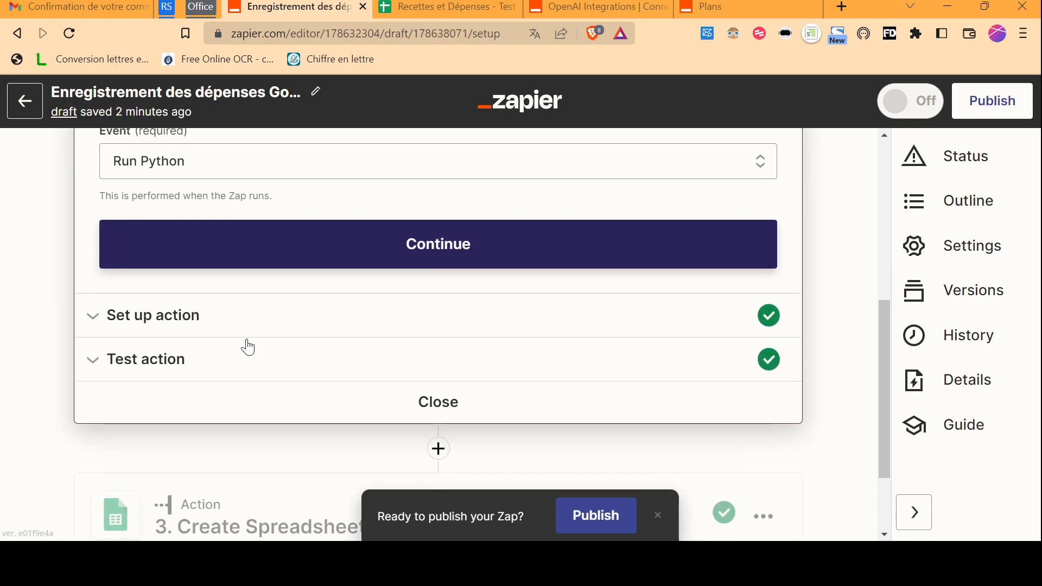
pyautogui.click(260, 319)
pyautogui.scroll(-10, 261, 318)
pyautogui.scroll(-10, 261, 318)
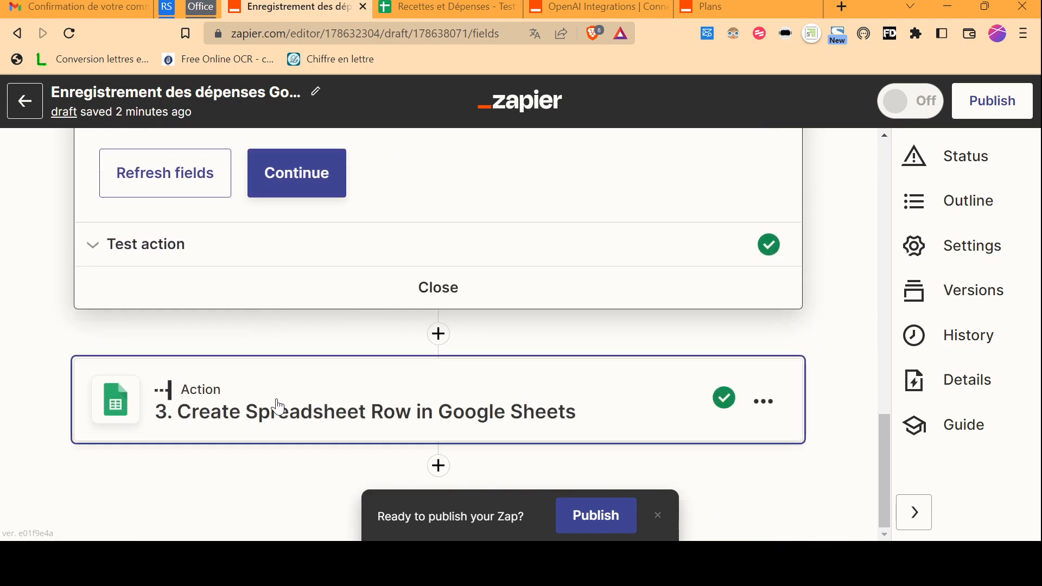
# Reopen the Create Spreadsheet Row action's setup and review how the Python output fields map to the Dépenses worksheet columns
pyautogui.click(279, 407)
pyautogui.scroll(-3, 275, 405)
pyautogui.click(315, 328)
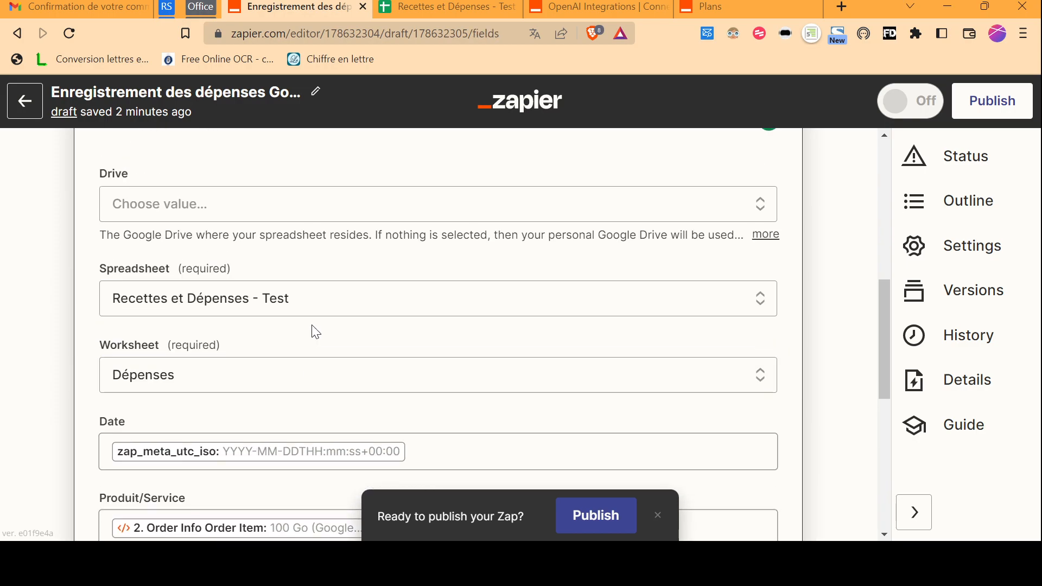
pyautogui.scroll(-5, 313, 329)
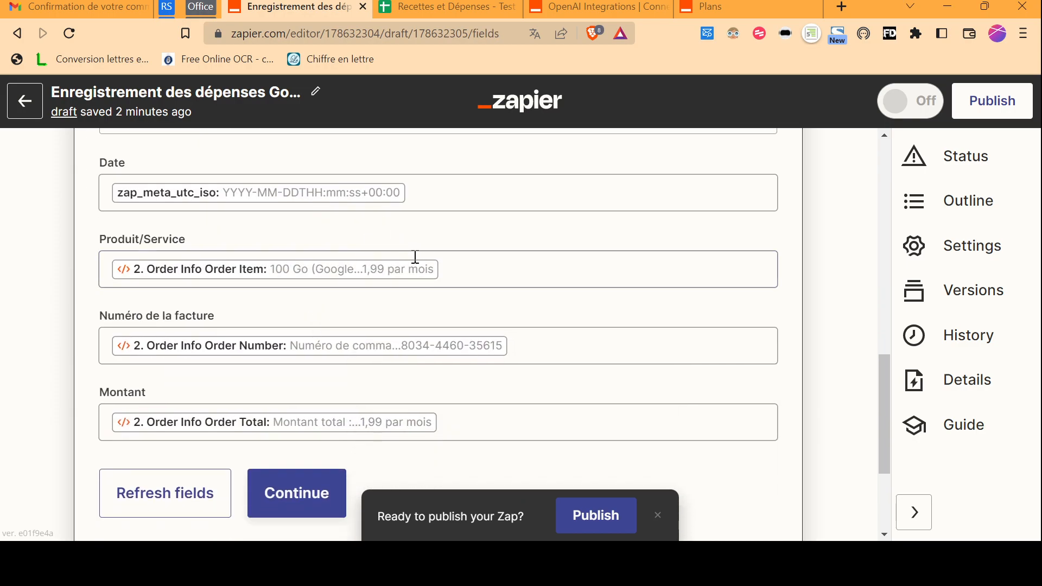
pyautogui.scroll(-2, 434, 271)
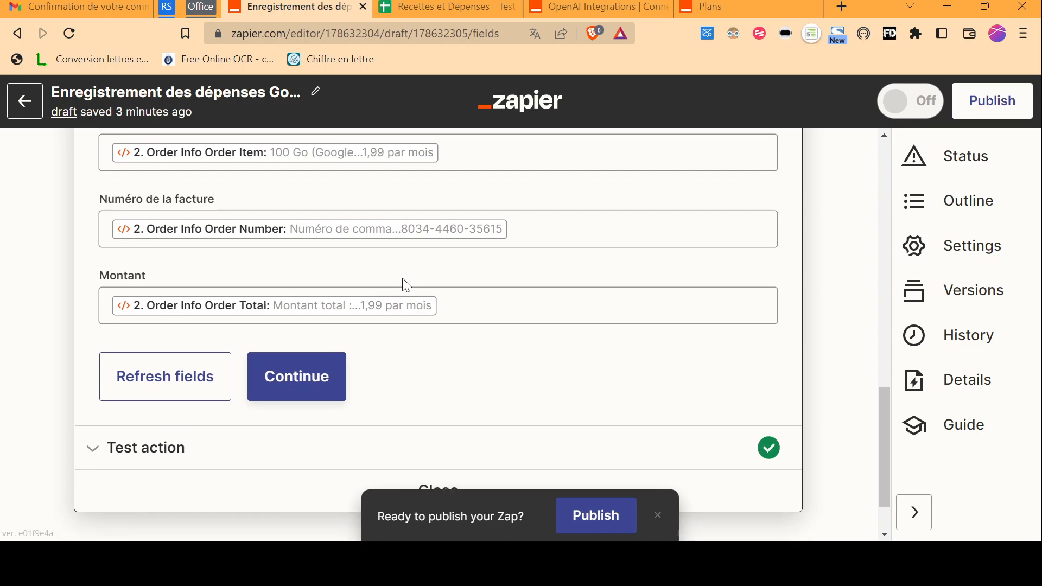
# Review the Create Spreadsheet Row action's spreadsheet selection and column mapping, and open its test result
pyautogui.scroll(-1, 381, 349)
pyautogui.scroll(8, 383, 349)
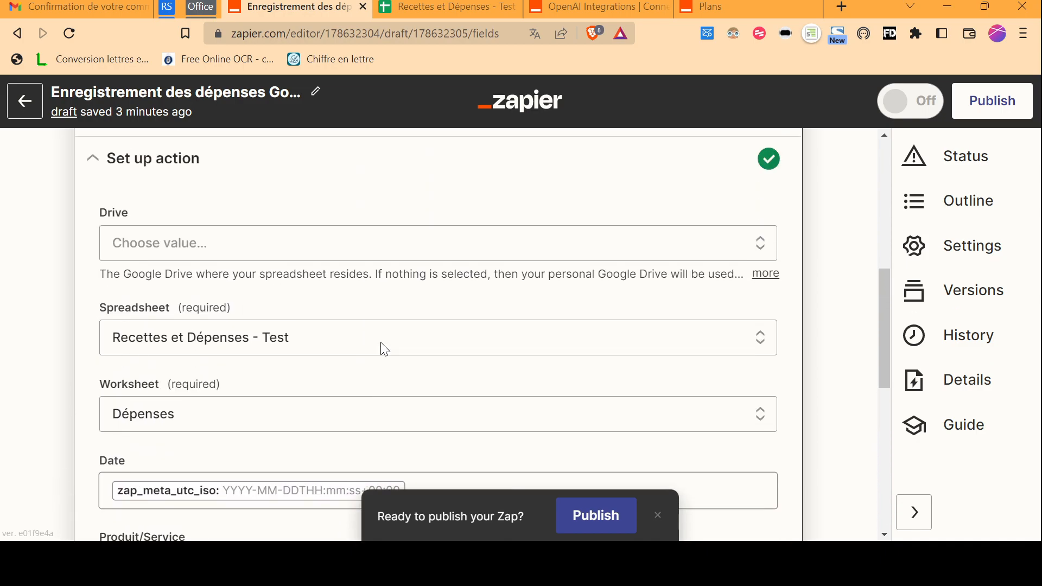
pyautogui.scroll(2, 382, 348)
pyautogui.scroll(-10, 354, 317)
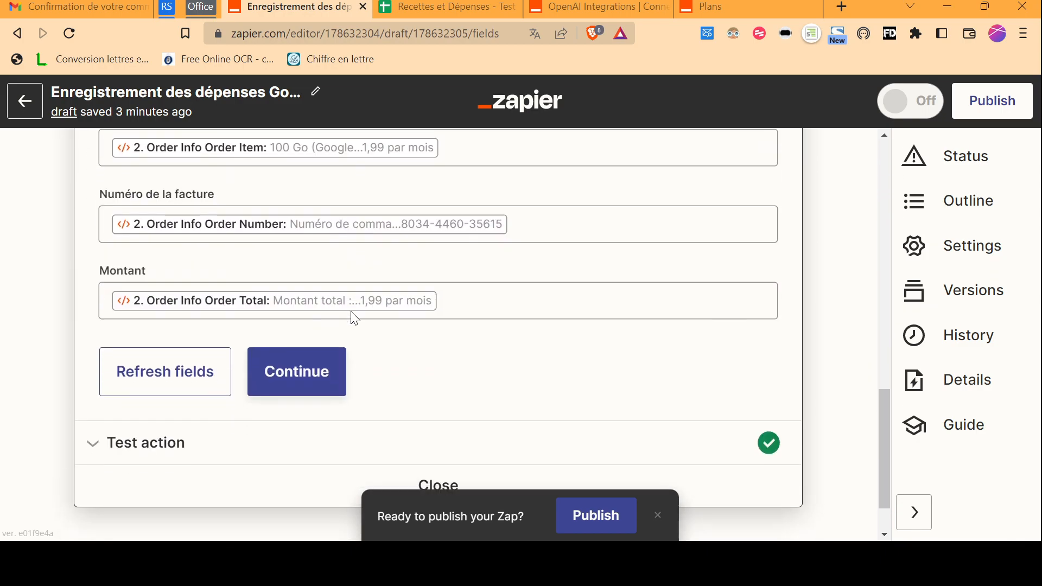
pyautogui.click(312, 441)
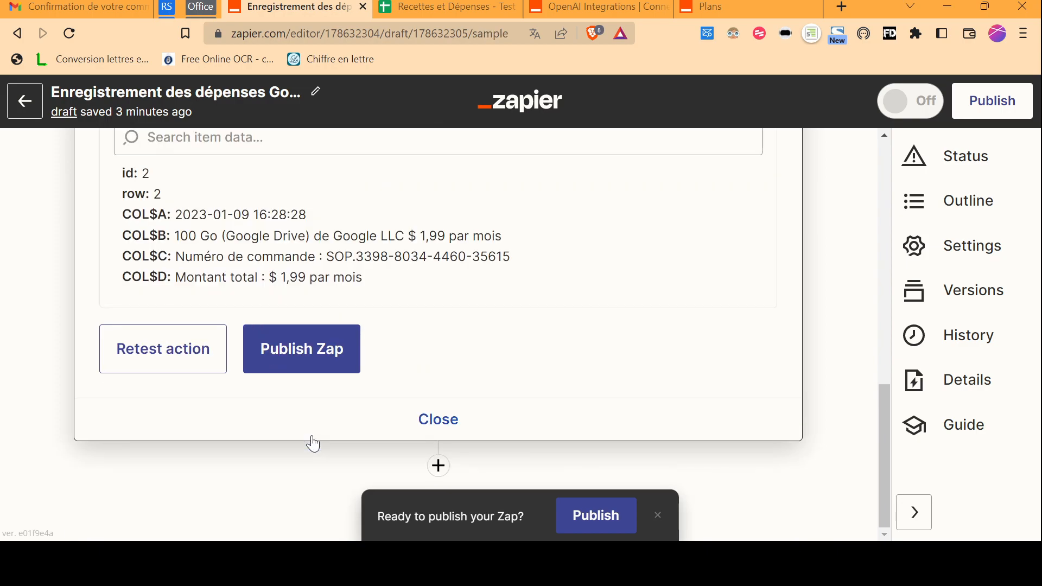
# Compare the Montant cell in the Recettes et Dépenses - Test spreadsheet with the amount in Zapier's test result
pyautogui.click(441, 5)
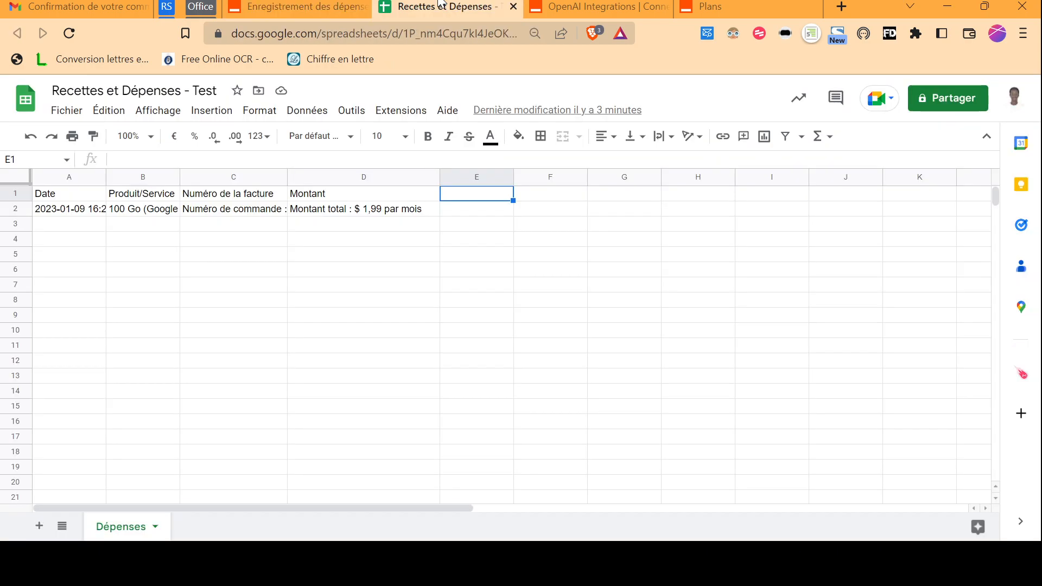
pyautogui.click(375, 217)
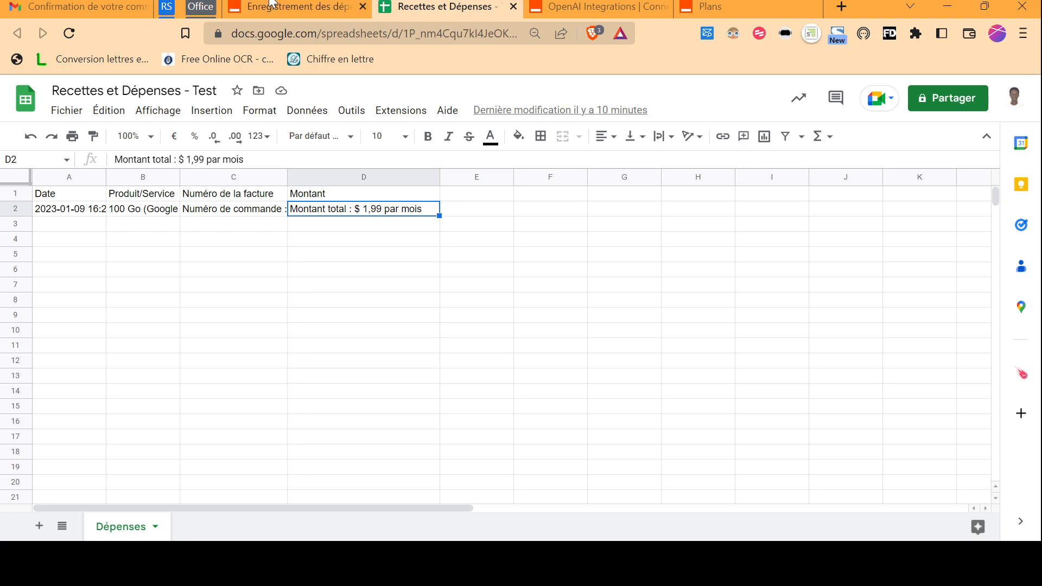
pyautogui.click(293, 6)
pyautogui.scroll(1, 171, 257)
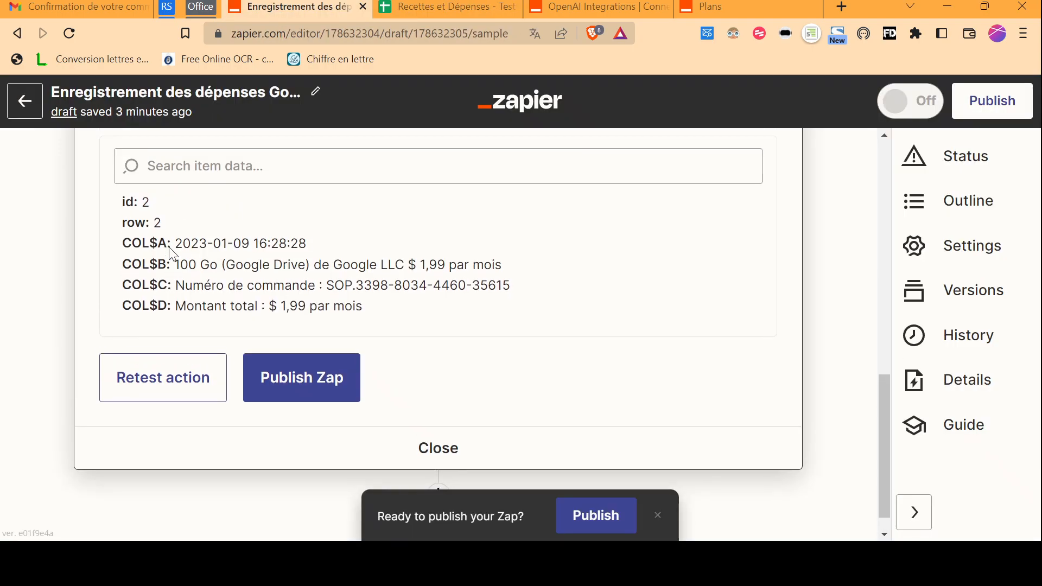
pyautogui.moveTo(281, 309); pyautogui.dragTo(306, 311)
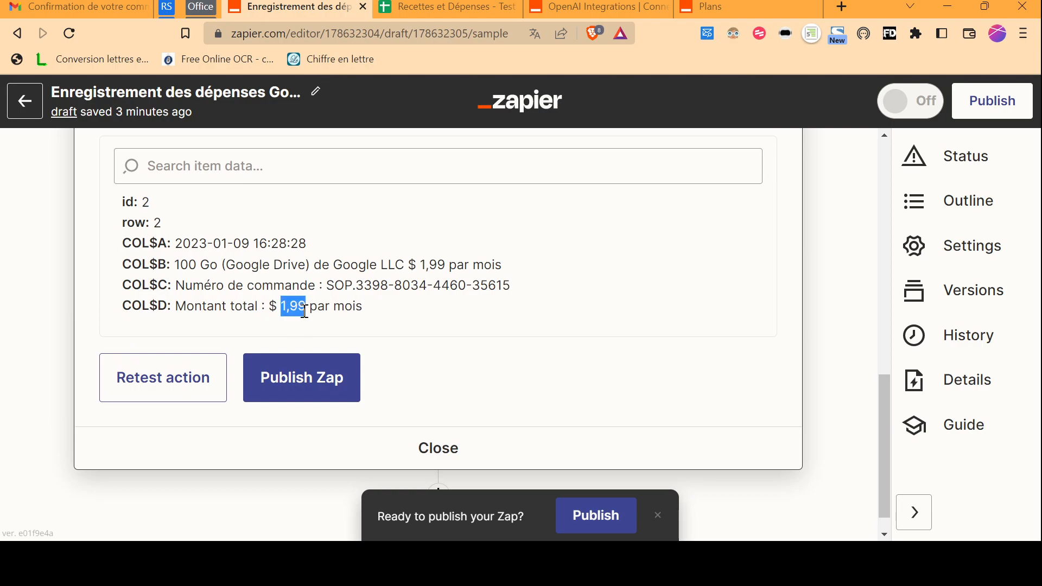
pyautogui.click(270, 309)
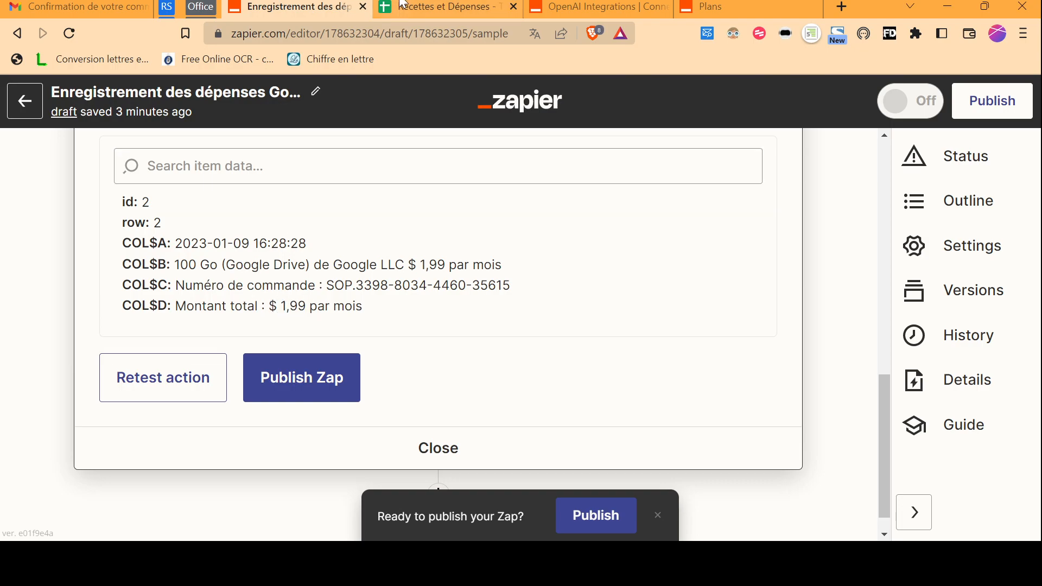
# Switch to the Recettes et Dépenses - Test spreadsheet and add the header "Montant en Fcfa" in cell E1
pyautogui.click(434, 7)
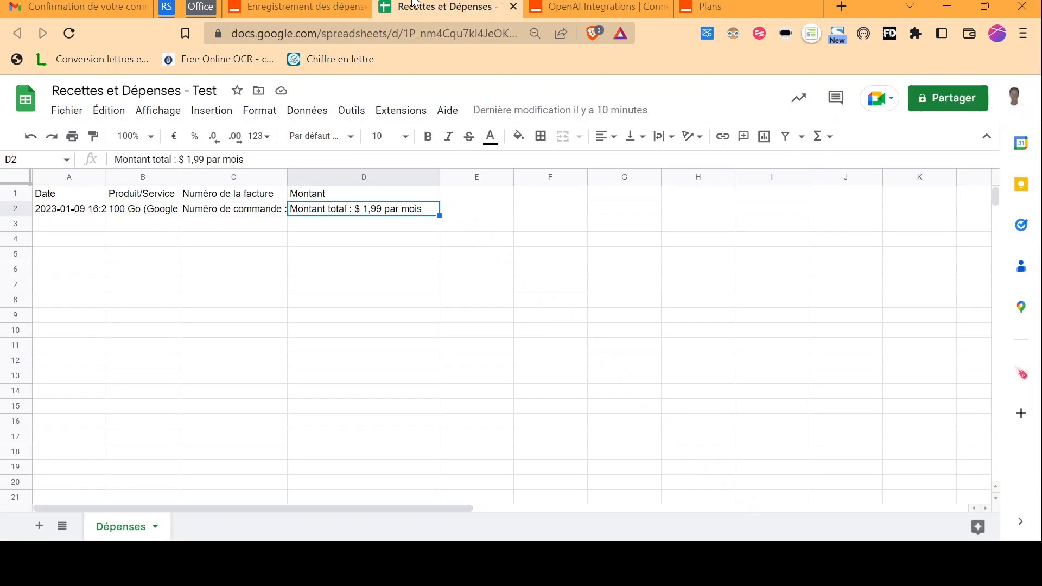
pyautogui.click(503, 194)
pyautogui.write('Montant en Fcfa')
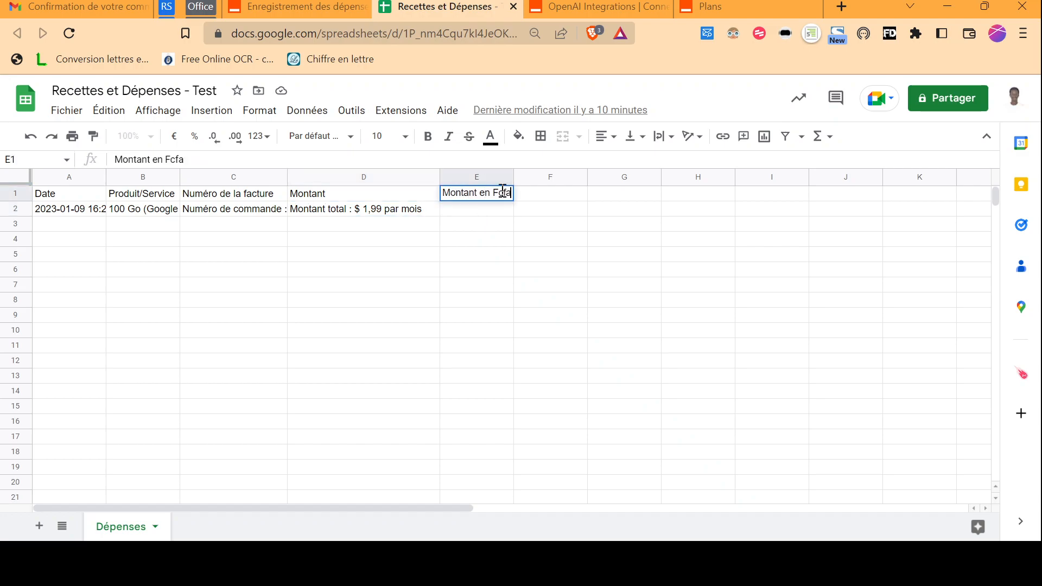
pyautogui.press('Return')
pyautogui.write('=')
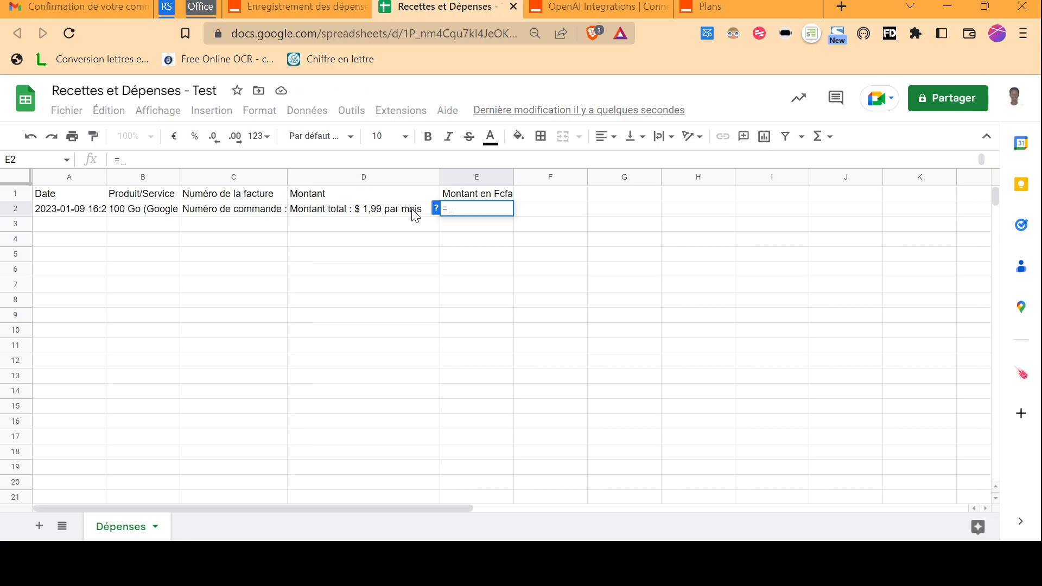
pyautogui.click(412, 211)
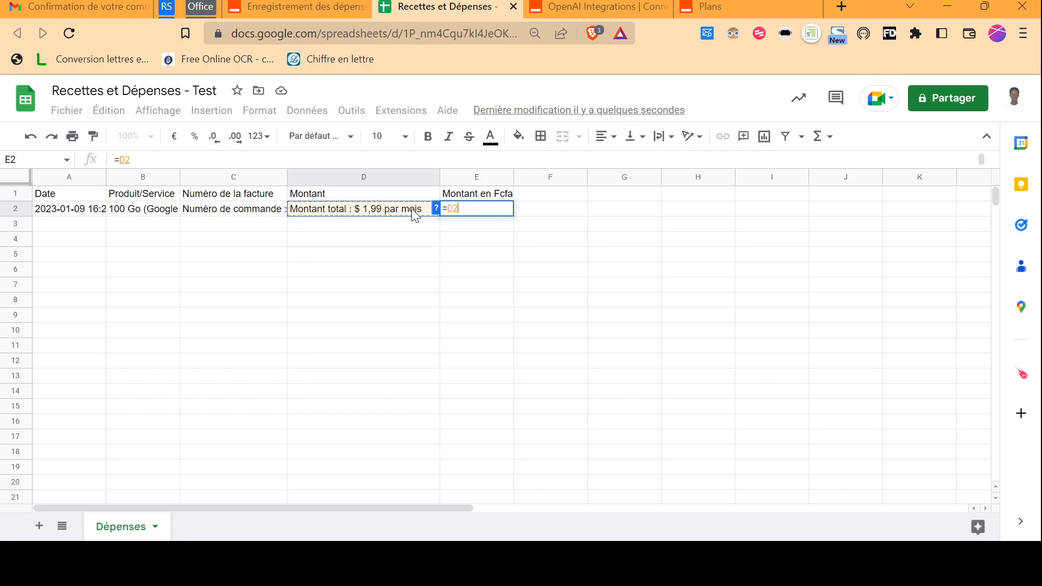
pyautogui.press('Escape')
pyautogui.press('Down')
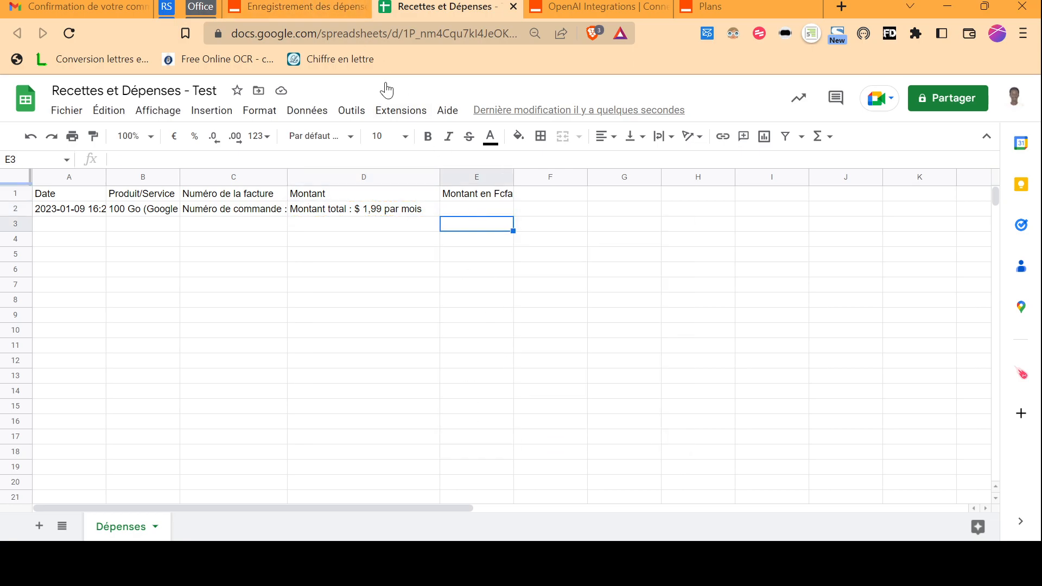
# Return to the Zap in Zapier and look over its sequence from the Gmail trigger to the spreadsheet action
pyautogui.click(299, 7)
pyautogui.scroll(5, 396, 311)
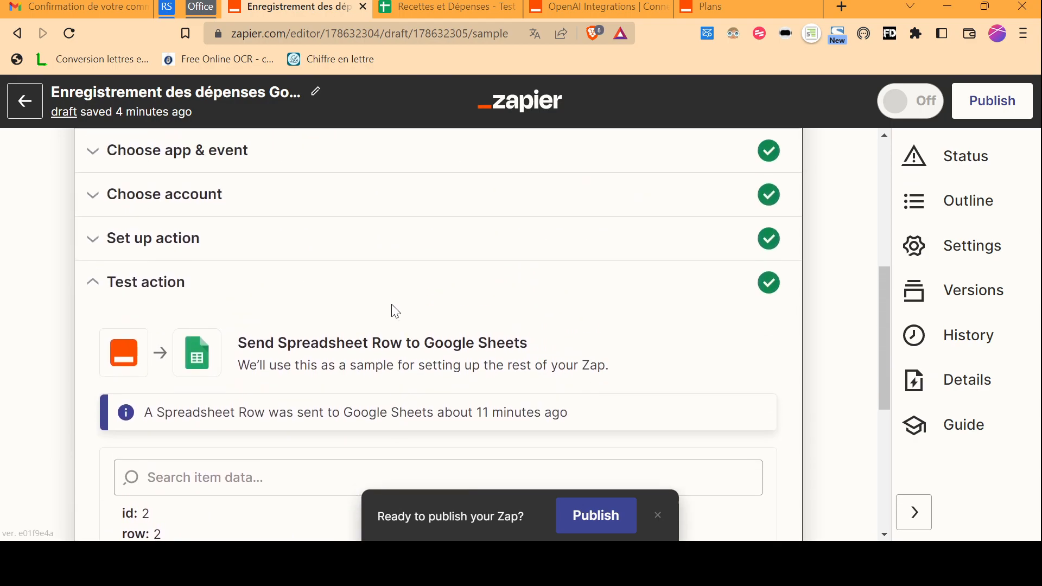
pyautogui.scroll(7, 396, 311)
pyautogui.click(424, 6)
pyautogui.click(289, 7)
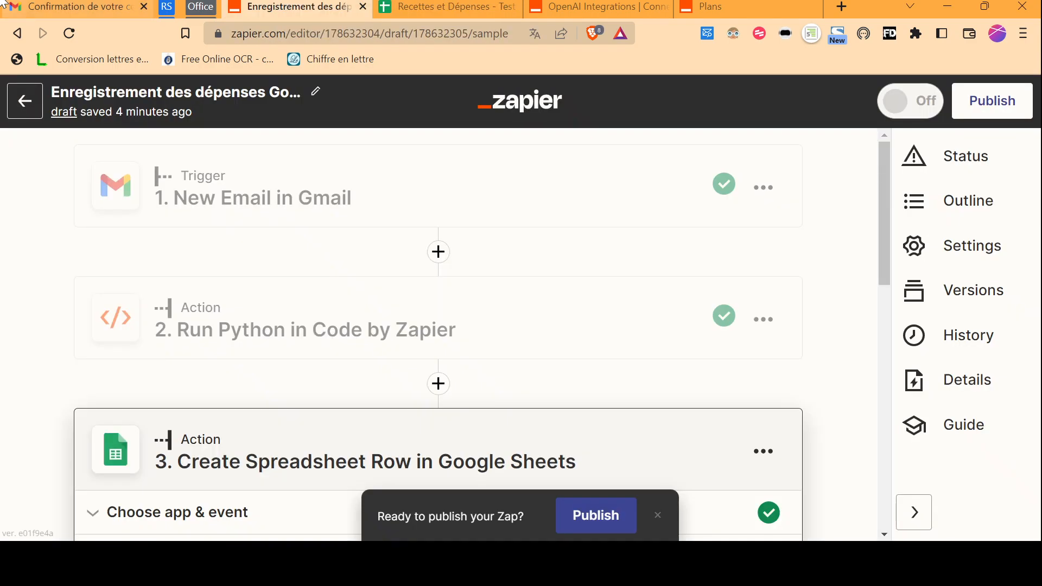
# Switch to Gmail and go back from the open order confirmation to the list of emails labelled Google Play - Abonnement 100 Go
pyautogui.click(76, 6)
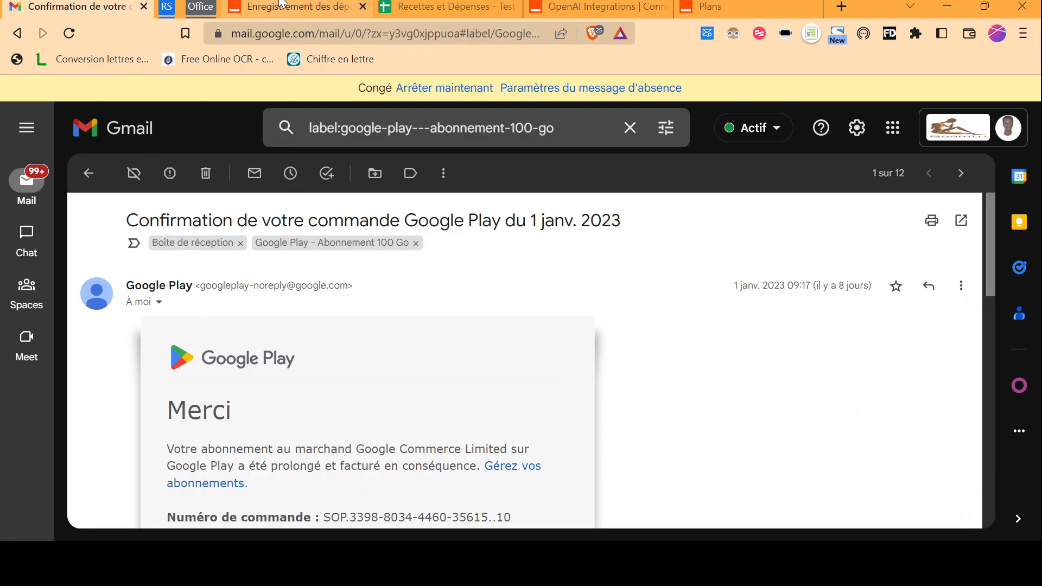
pyautogui.click(424, 6)
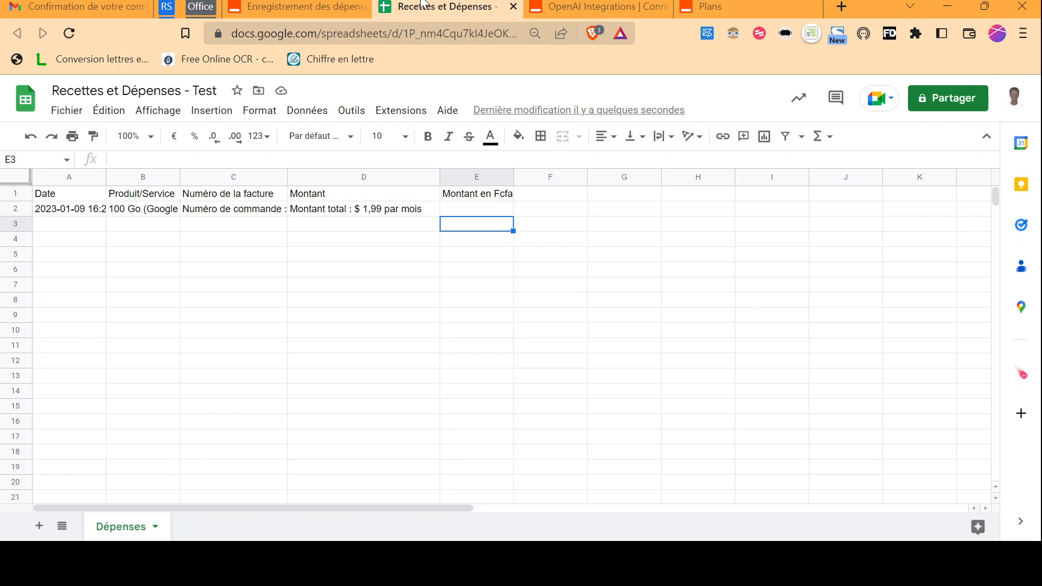
pyautogui.click(79, 7)
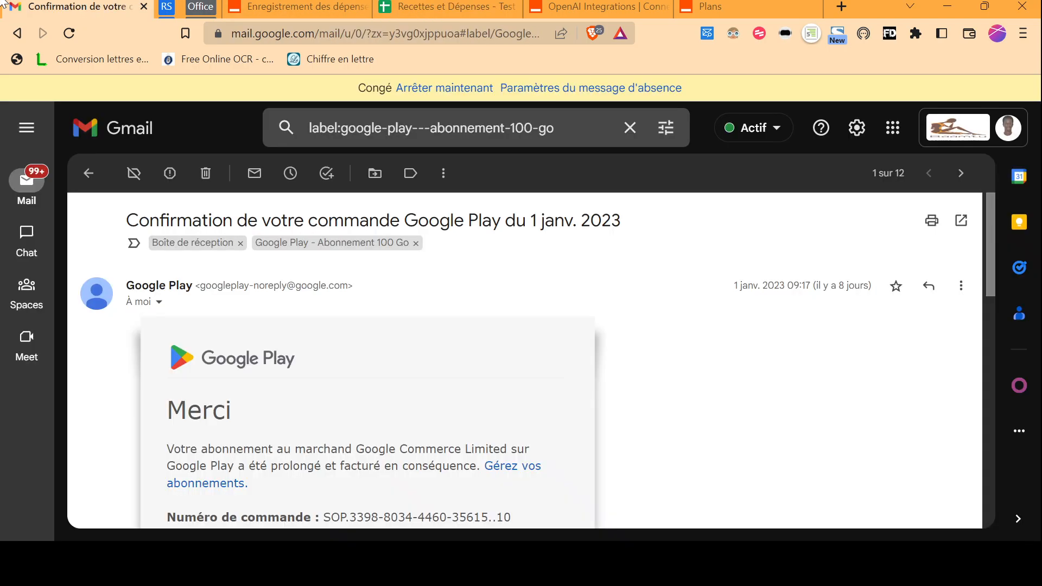
pyautogui.click(89, 173)
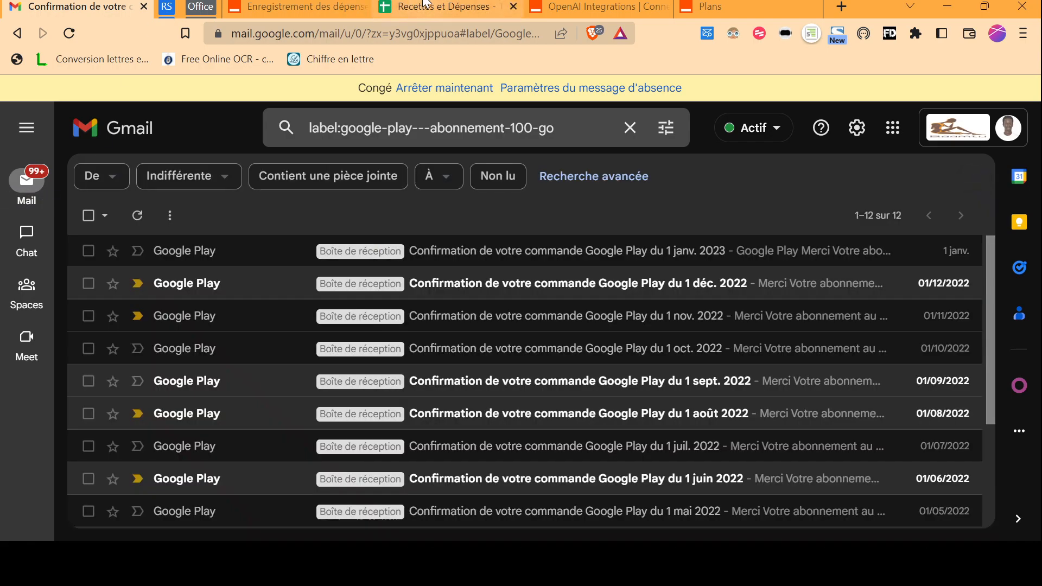
# Compare the labelled Google Play emails in Gmail with the rows in the Dépenses worksheet
pyautogui.click(426, 5)
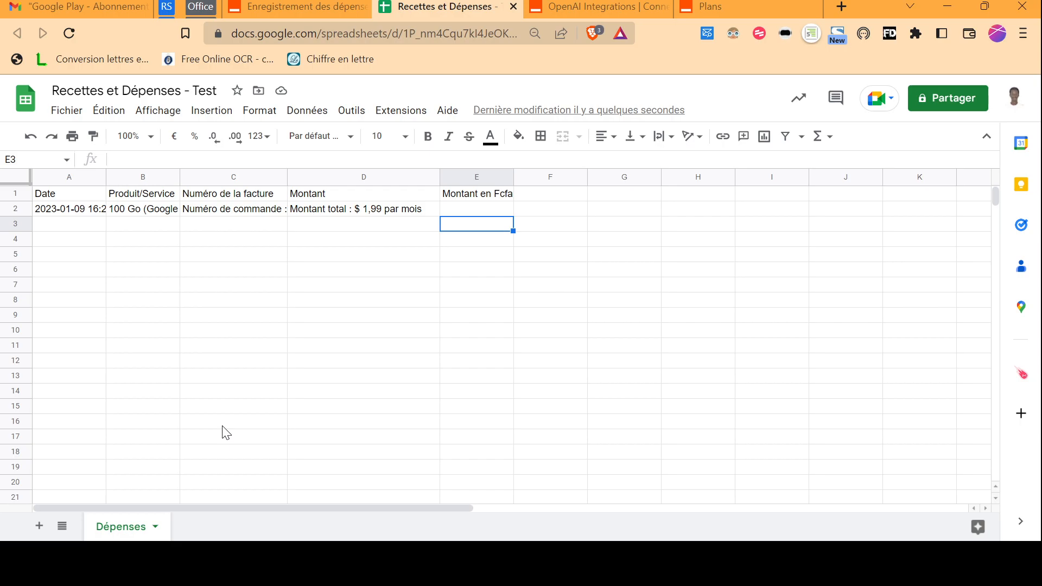
pyautogui.click(89, 5)
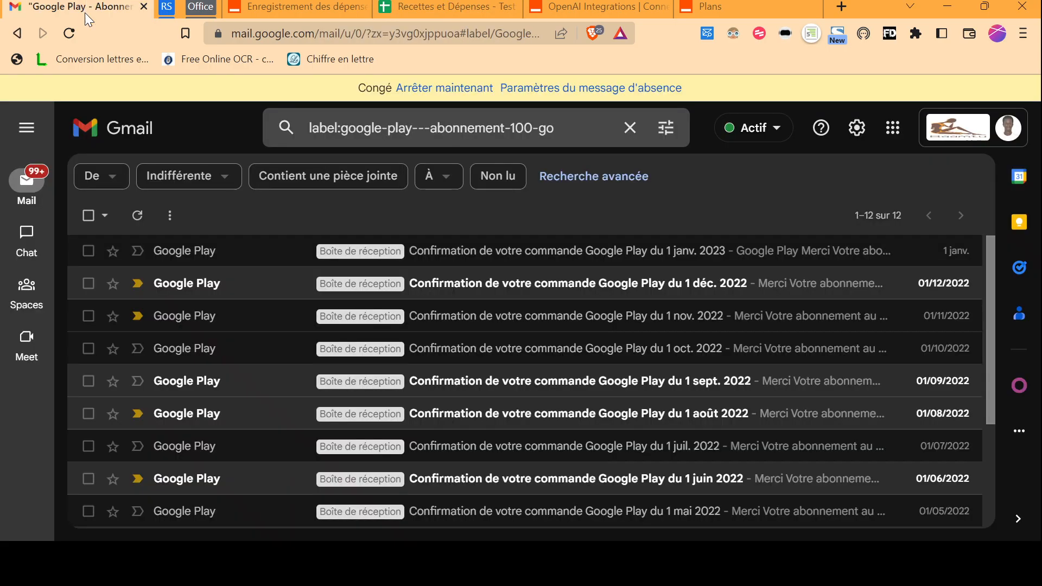
pyautogui.click(426, 5)
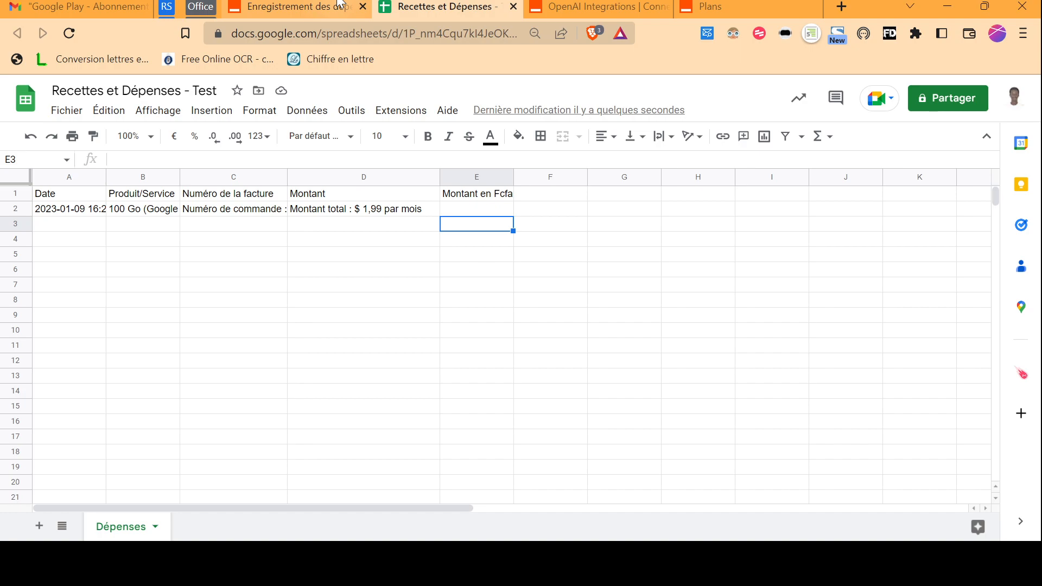
pyautogui.click(92, 6)
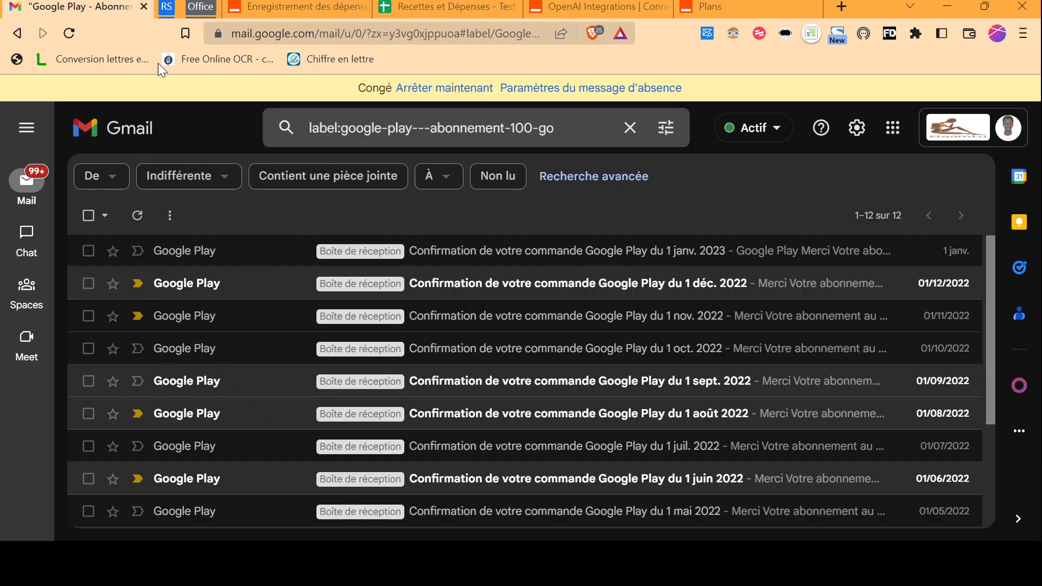